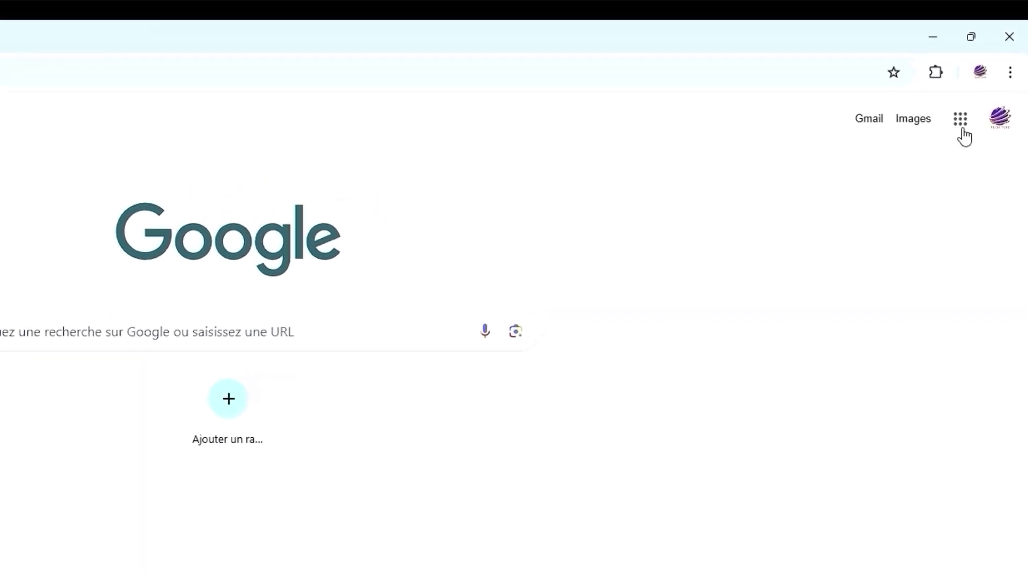
Launch Google Drive from the Google apps grid in Chrome to show Mon Drive's folders
{"action": "left_click", "coordinate": [961, 123]}
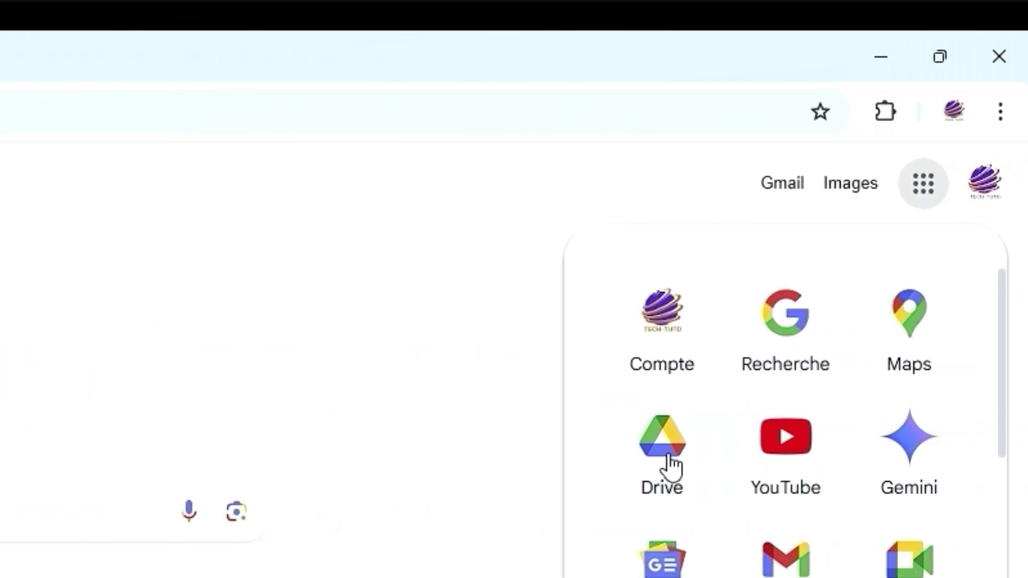
{"action": "left_click", "coordinate": [663, 444]}
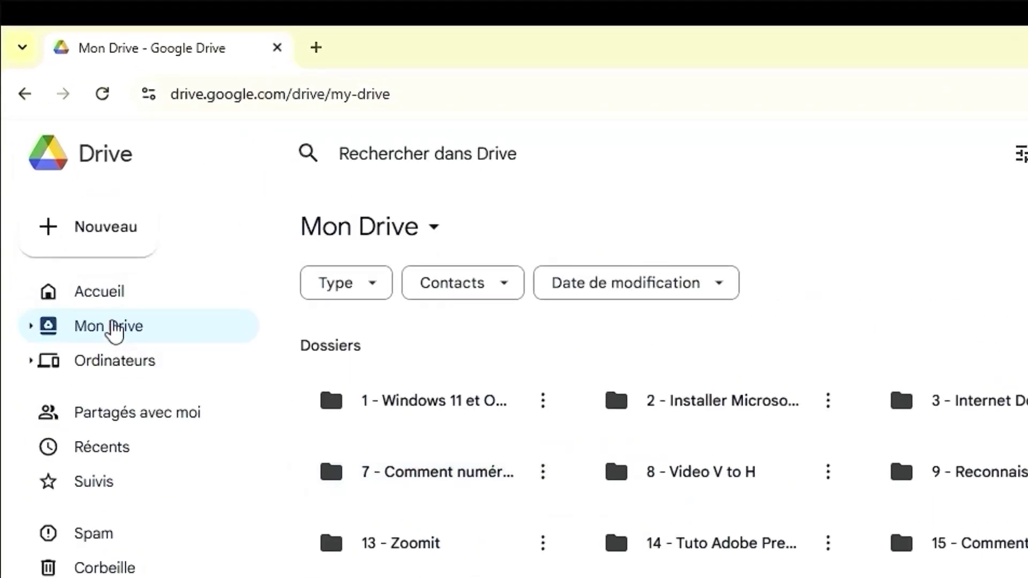
Upload the local folder Dossier 1 to Mon Drive
{"action": "left_click", "coordinate": [97, 236]}
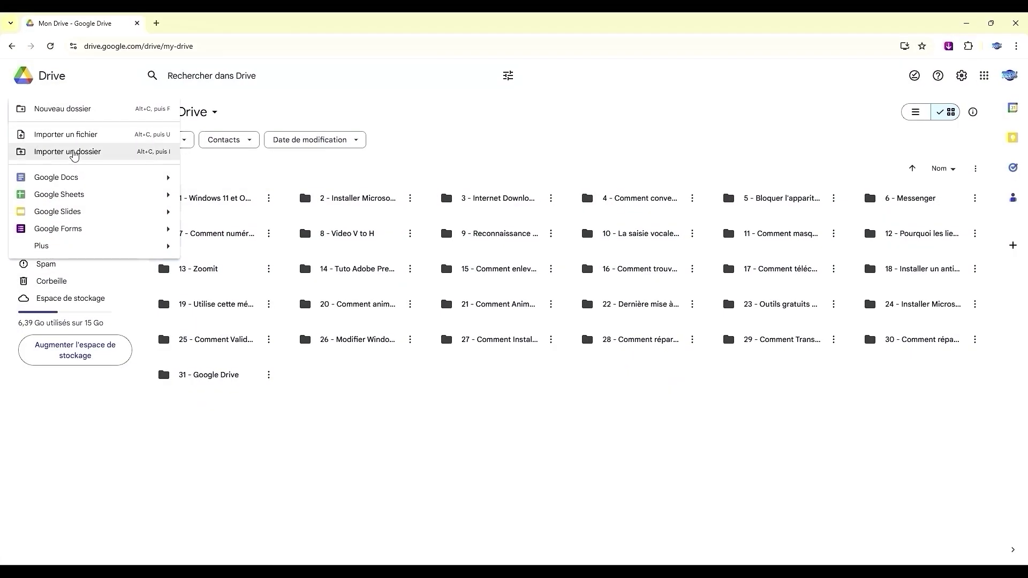
{"action": "left_click", "coordinate": [75, 153]}
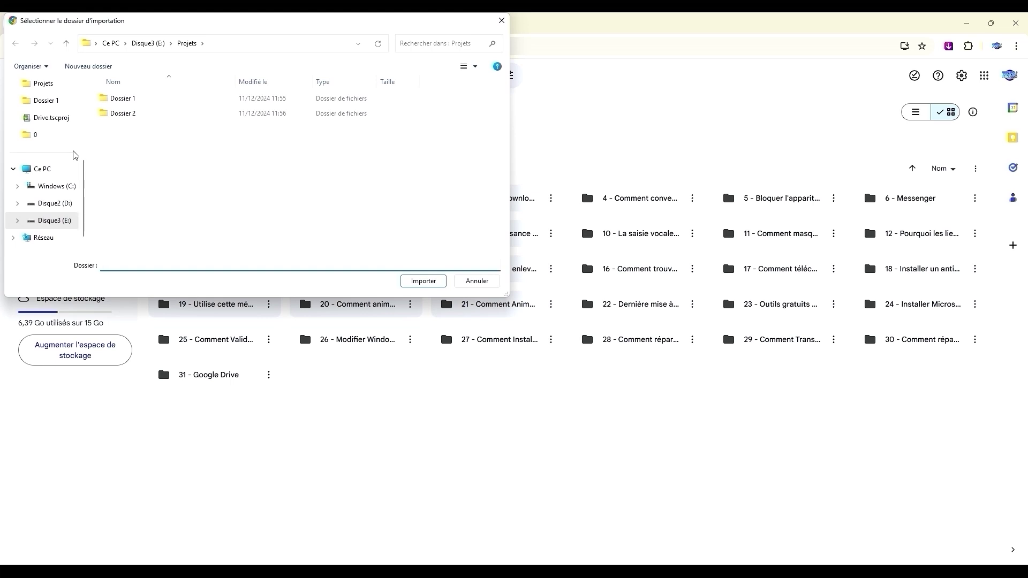
{"action": "left_click", "coordinate": [127, 101]}
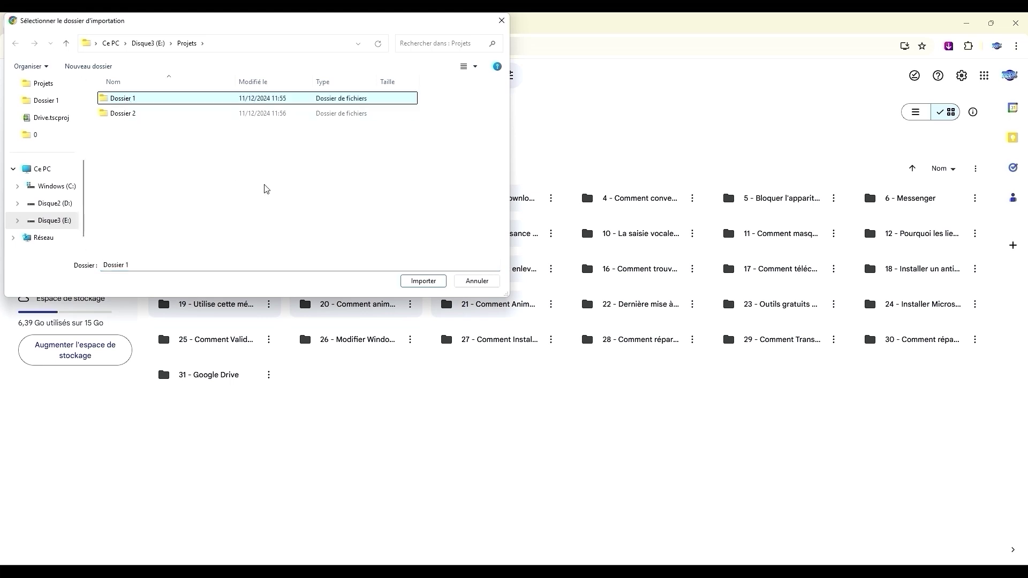
{"action": "left_click", "coordinate": [410, 282]}
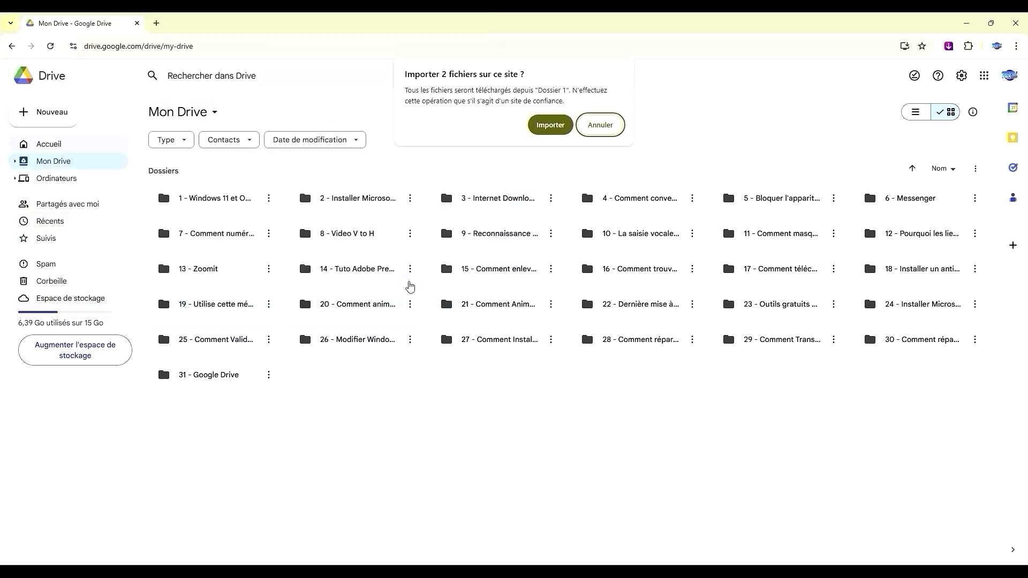
{"action": "left_click", "coordinate": [540, 134]}
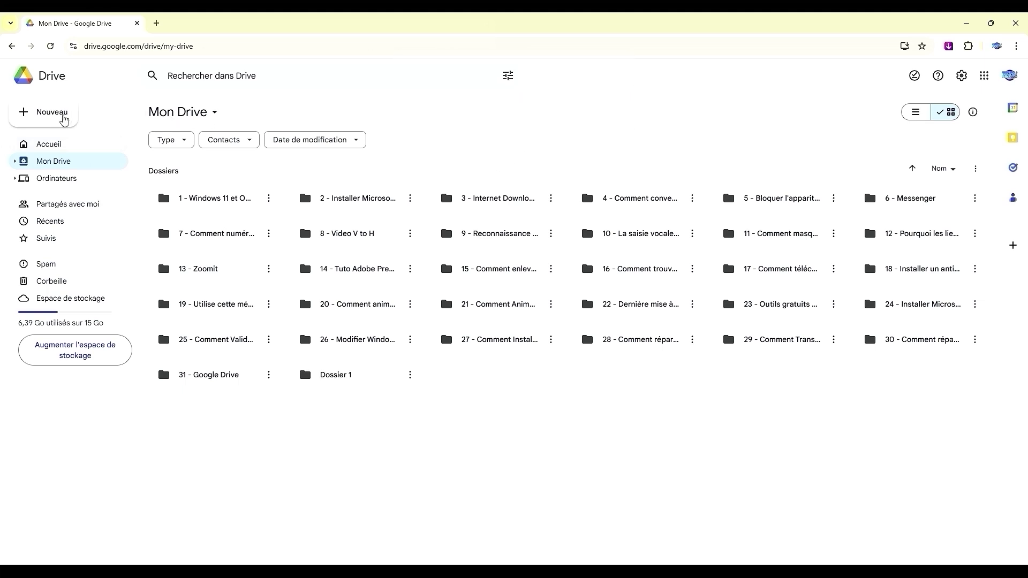
Upload Dossier 2 from the Projets folder to Mon Drive
{"action": "left_click", "coordinate": [64, 117]}
{"action": "left_click", "coordinate": [69, 154]}
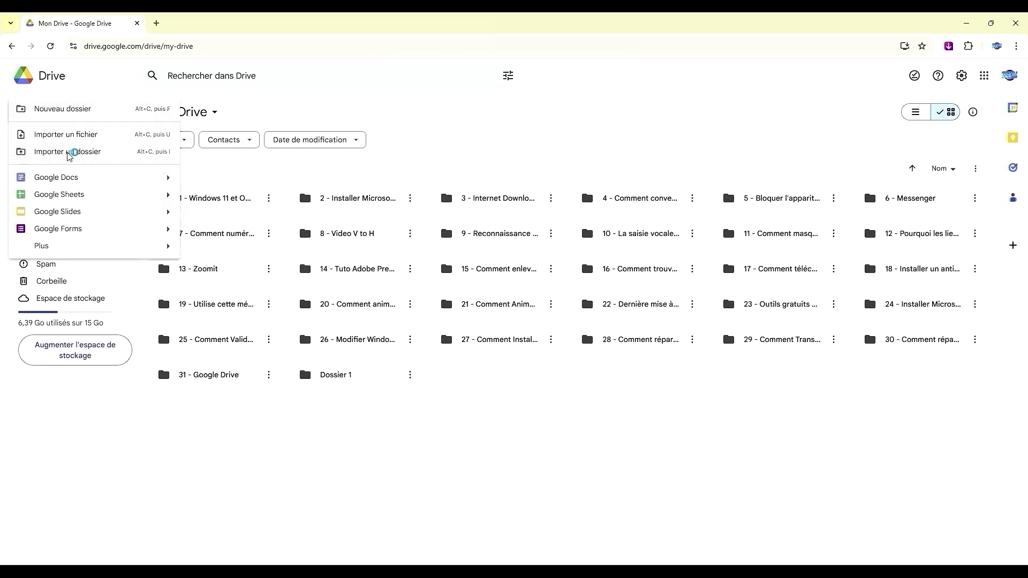
{"action": "left_click", "coordinate": [187, 43]}
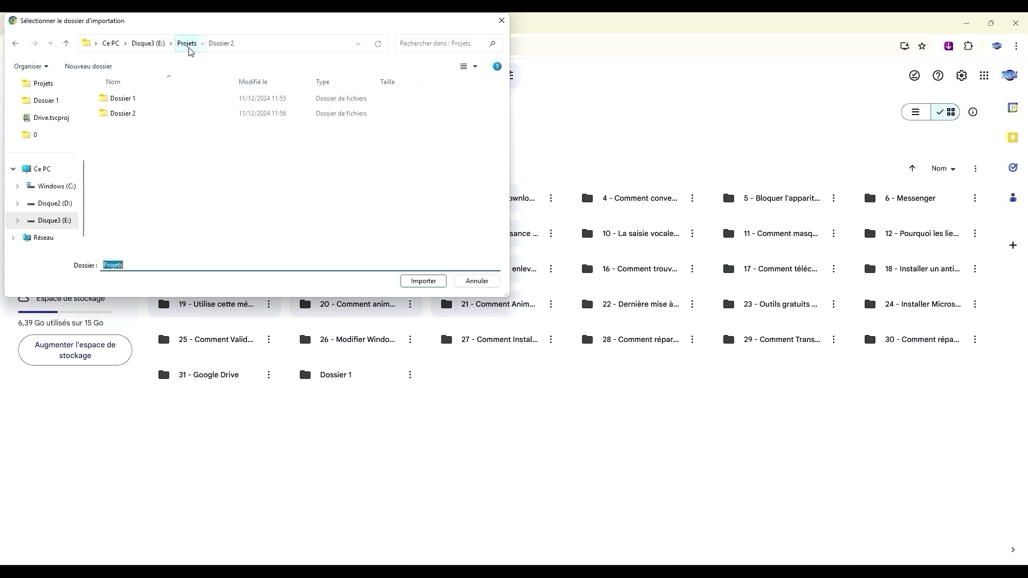
{"action": "left_click", "coordinate": [128, 114]}
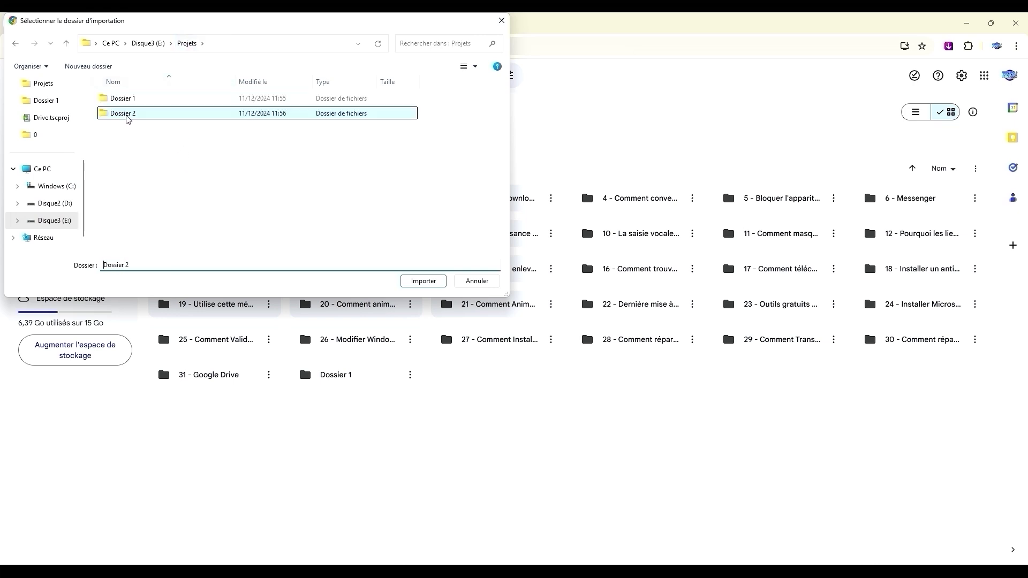
{"action": "left_click", "coordinate": [421, 281]}
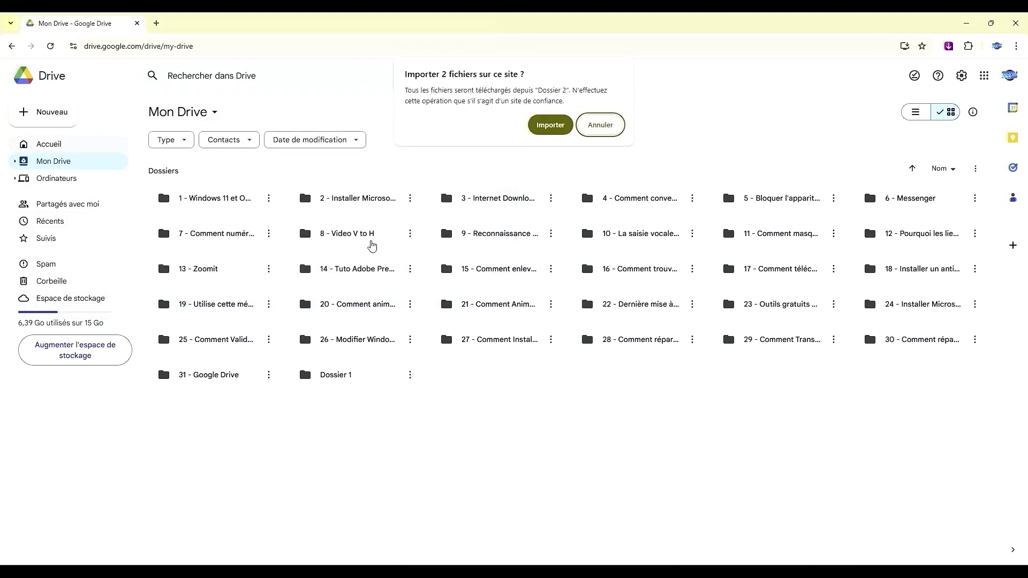
{"action": "left_click", "coordinate": [548, 127]}
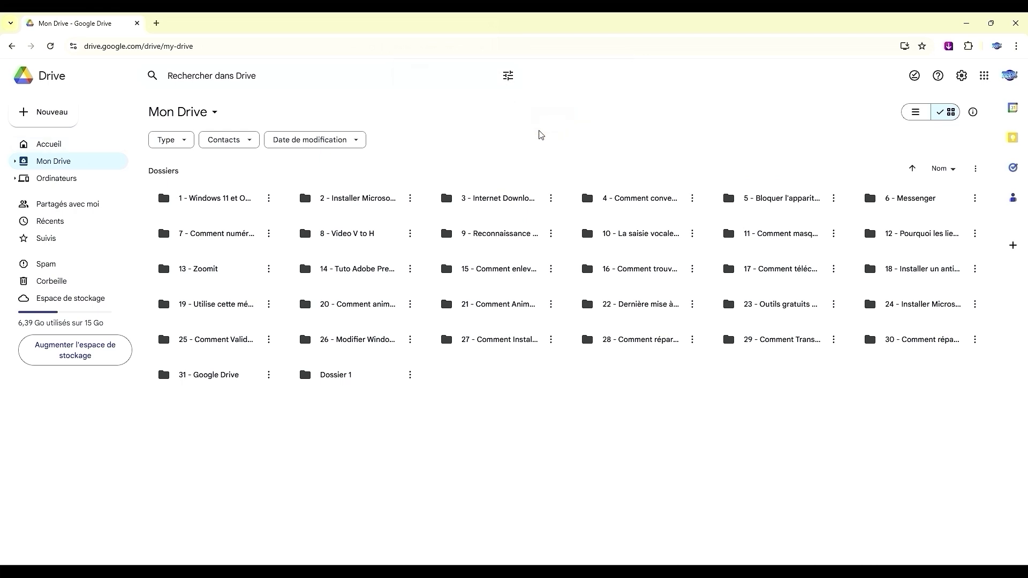
Upload the PDF file from Projets into Mon Drive
{"action": "left_click", "coordinate": [58, 121]}
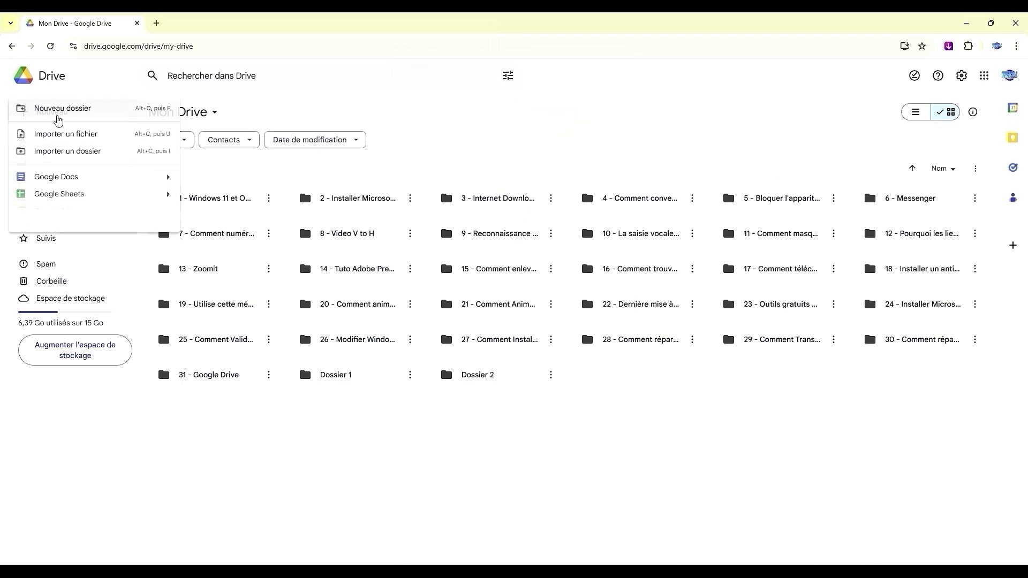
{"action": "left_click", "coordinate": [64, 137]}
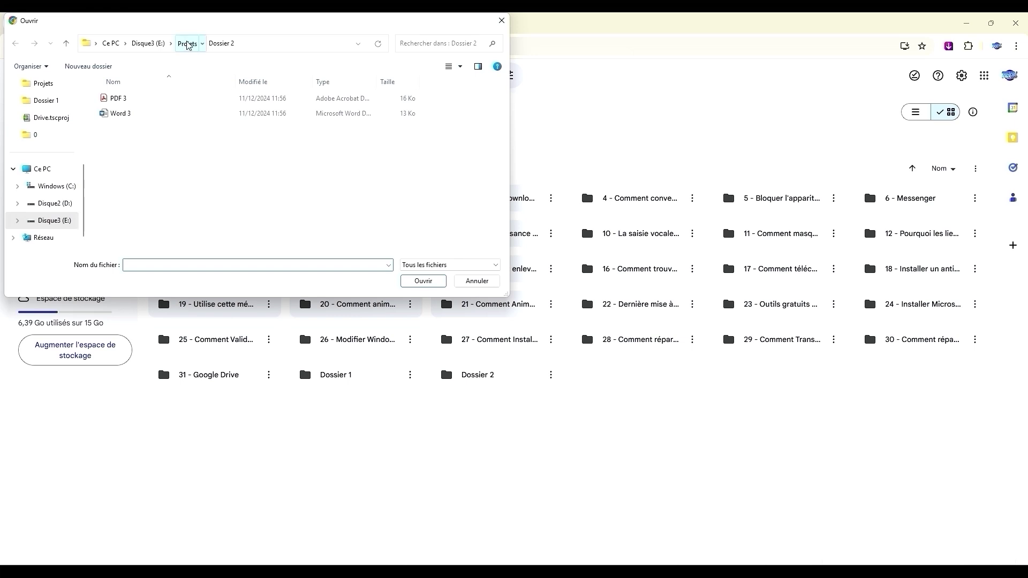
{"action": "left_click", "coordinate": [186, 43]}
{"action": "left_click", "coordinate": [111, 129]}
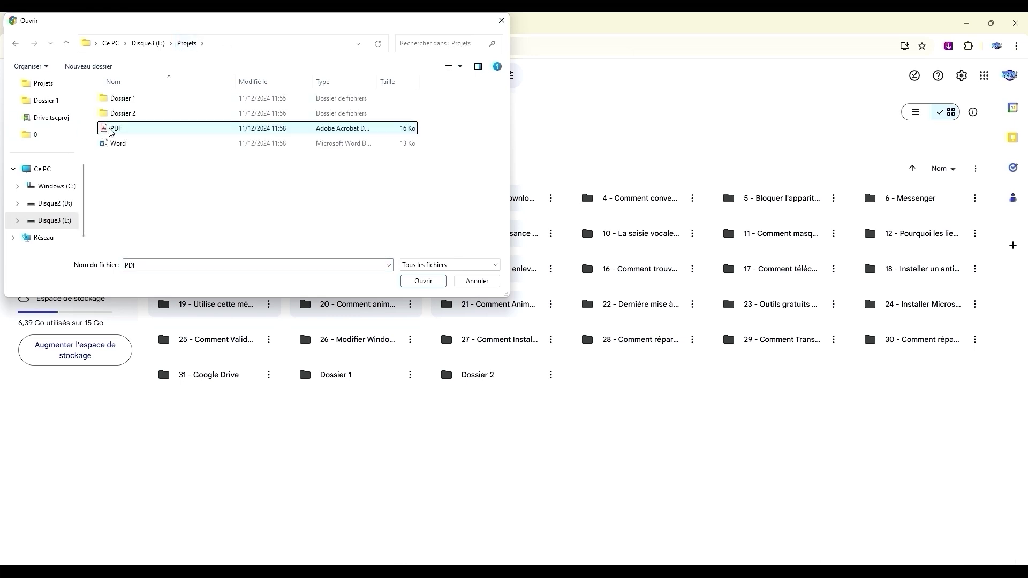
{"action": "left_click", "coordinate": [414, 285]}
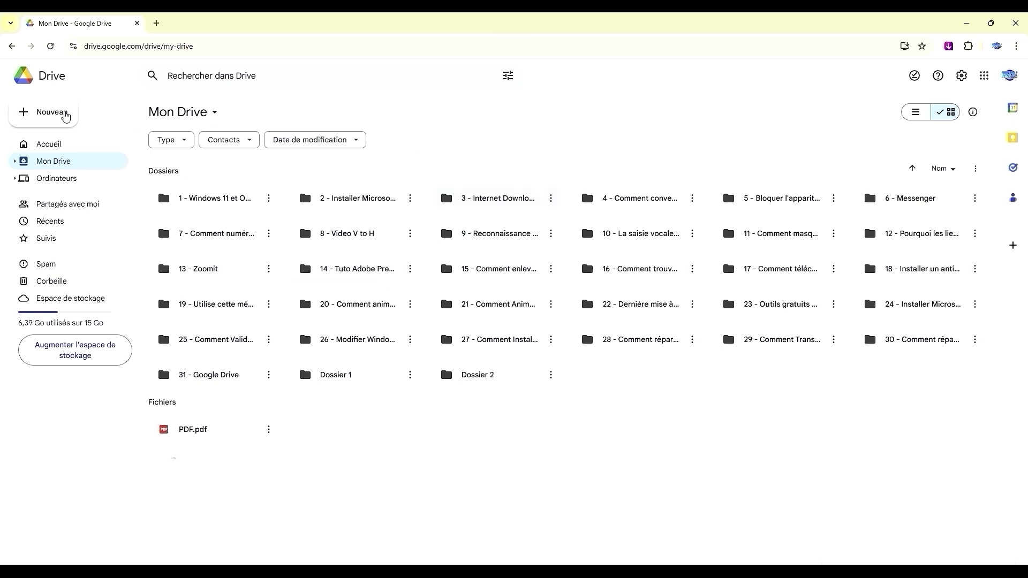
Upload the Word file, then drag Dossier 4 from Explorer into Mon Drive
{"action": "left_click", "coordinate": [65, 115]}
{"action": "left_click", "coordinate": [63, 135]}
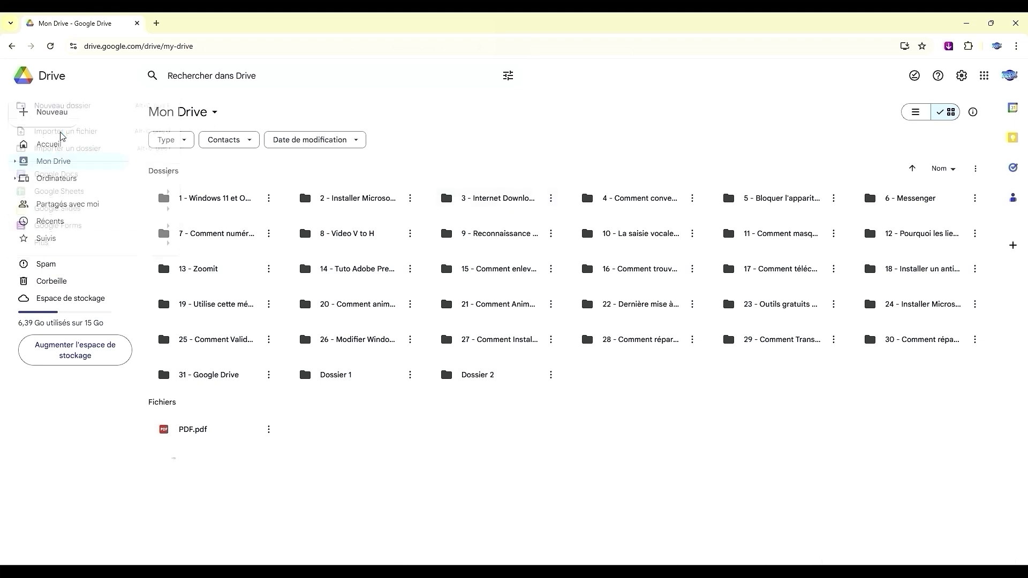
{"action": "left_click", "coordinate": [117, 146]}
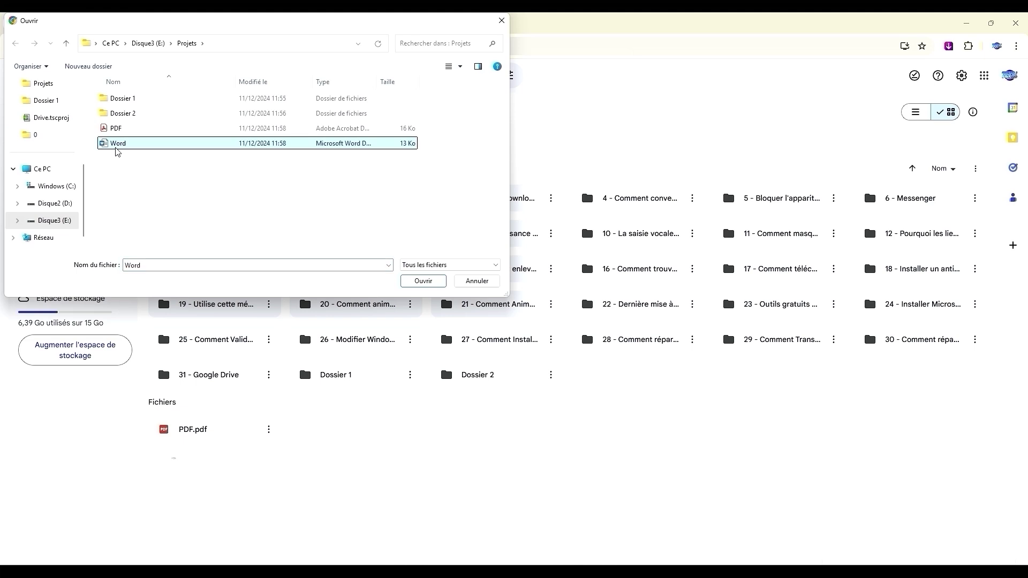
{"action": "left_click", "coordinate": [414, 280]}
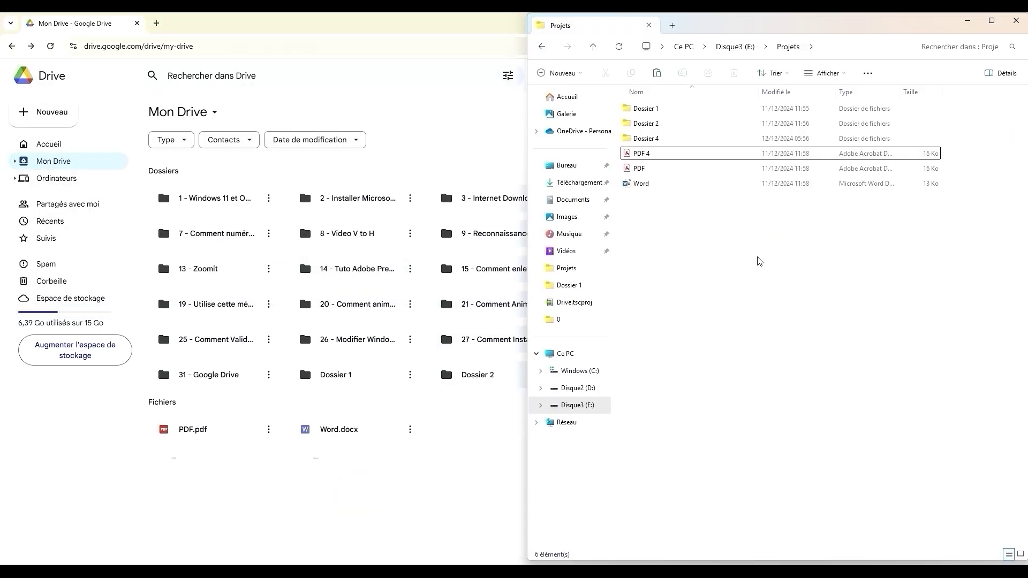
{"action": "left_click_drag", "start_coordinate": [660, 141], "coordinate": [493, 491]}
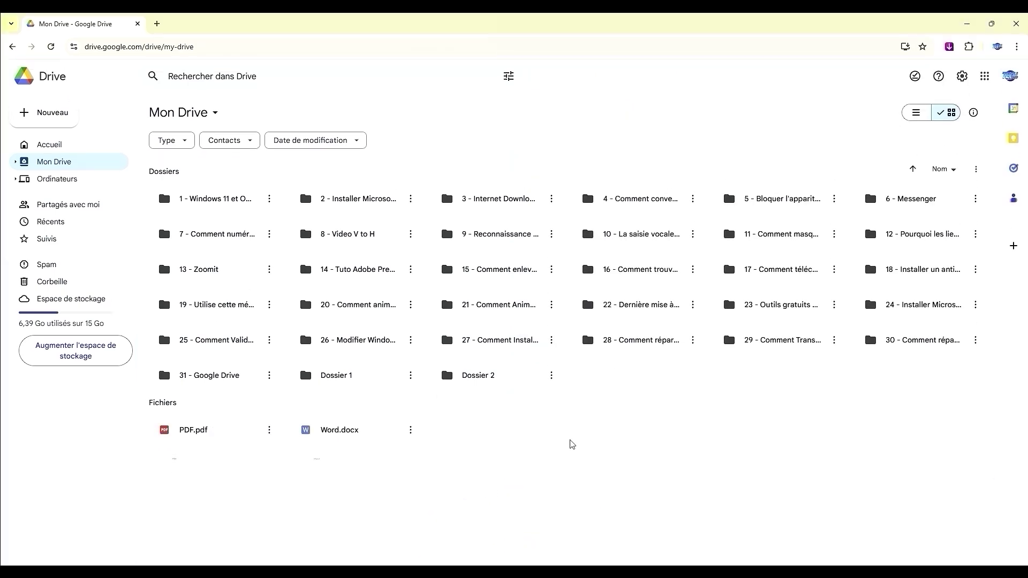
Rename the Dossier 2 folder to Dossier 3
{"action": "left_click", "coordinate": [554, 371]}
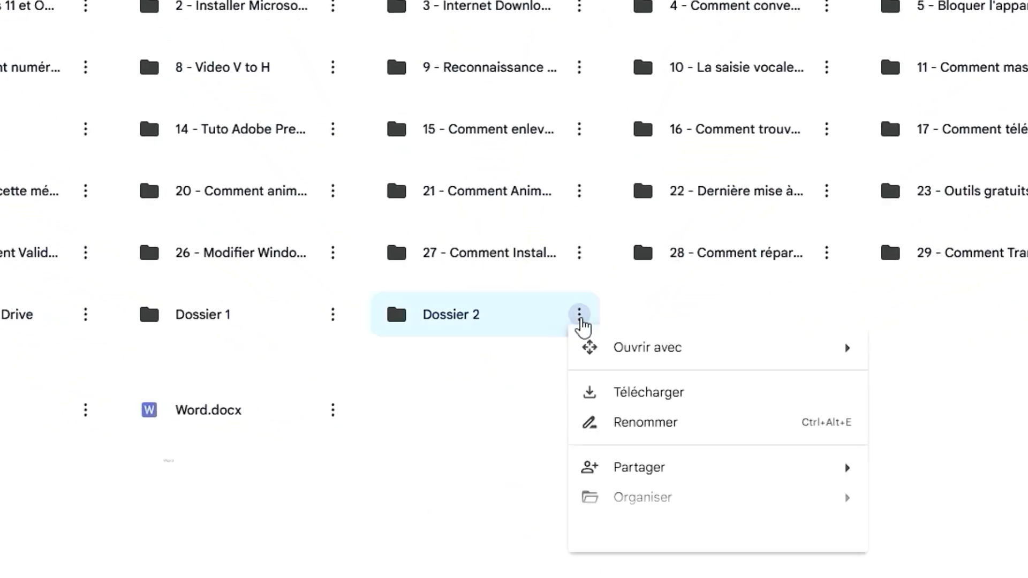
{"action": "left_click", "coordinate": [642, 432]}
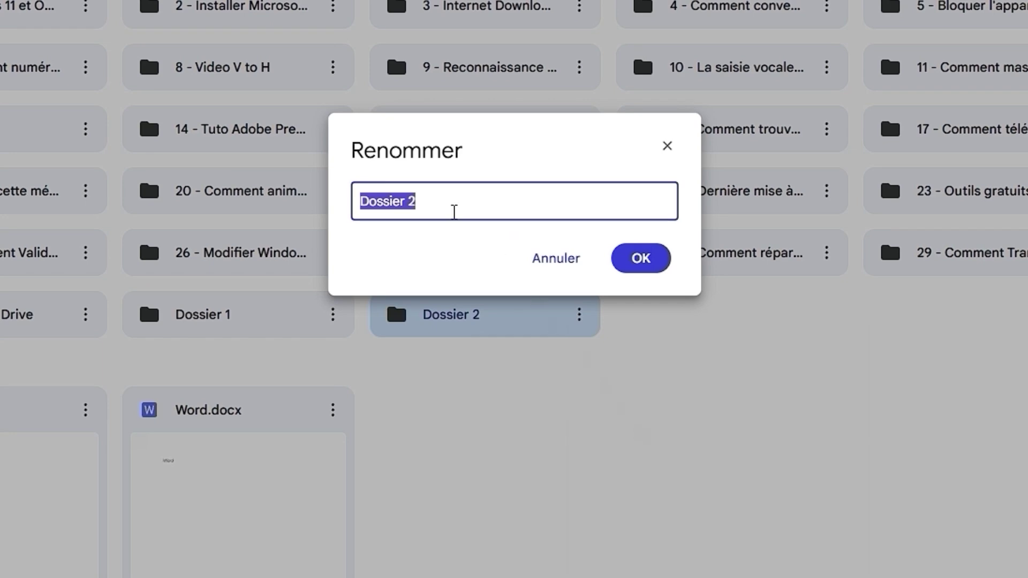
{"action": "left_click", "coordinate": [414, 202]}
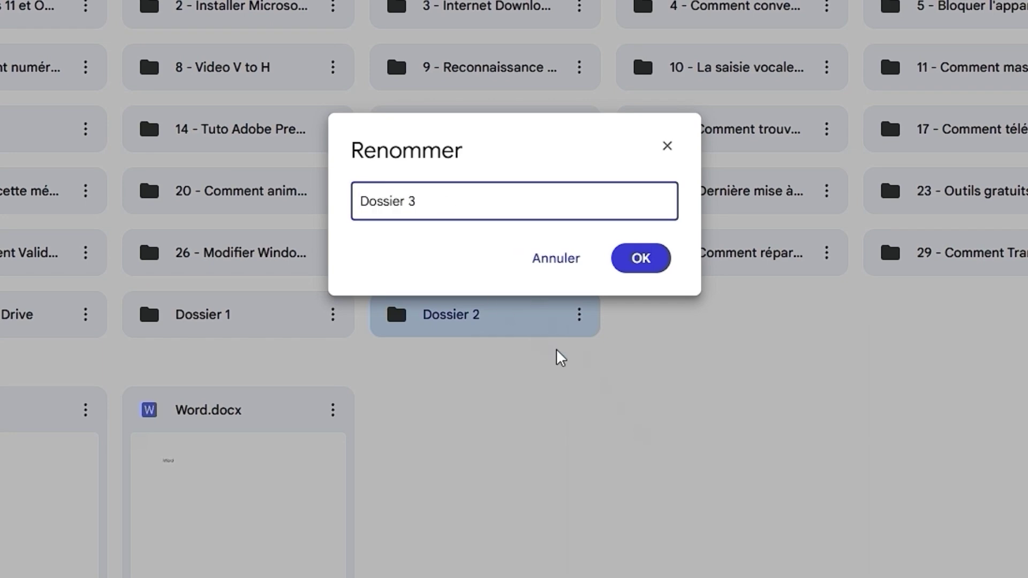
{"action": "type", "text": "3"}
{"action": "left_click", "coordinate": [648, 261]}
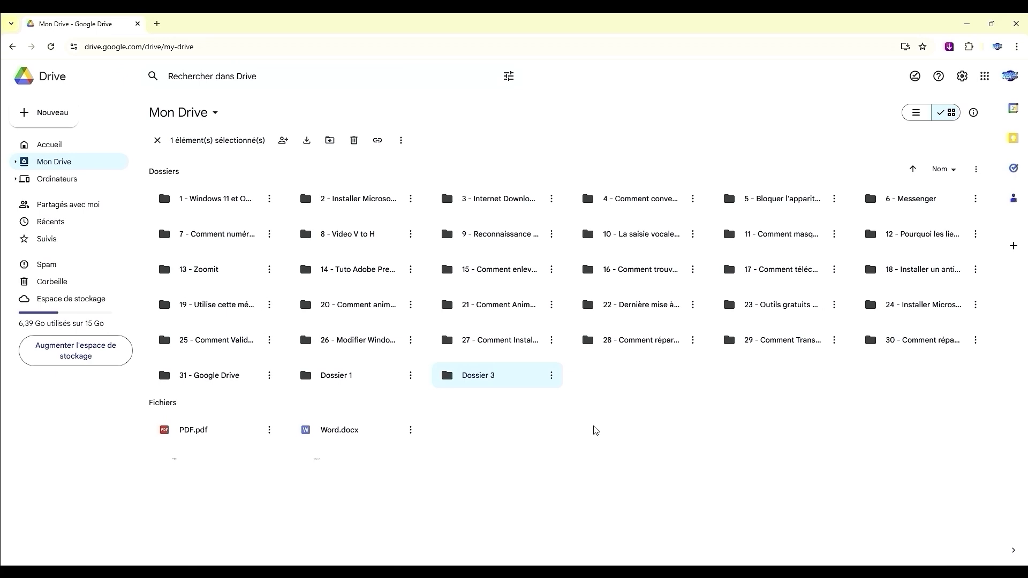
Move Dossier 3 into Dossier 1
{"action": "left_click", "coordinate": [596, 430]}
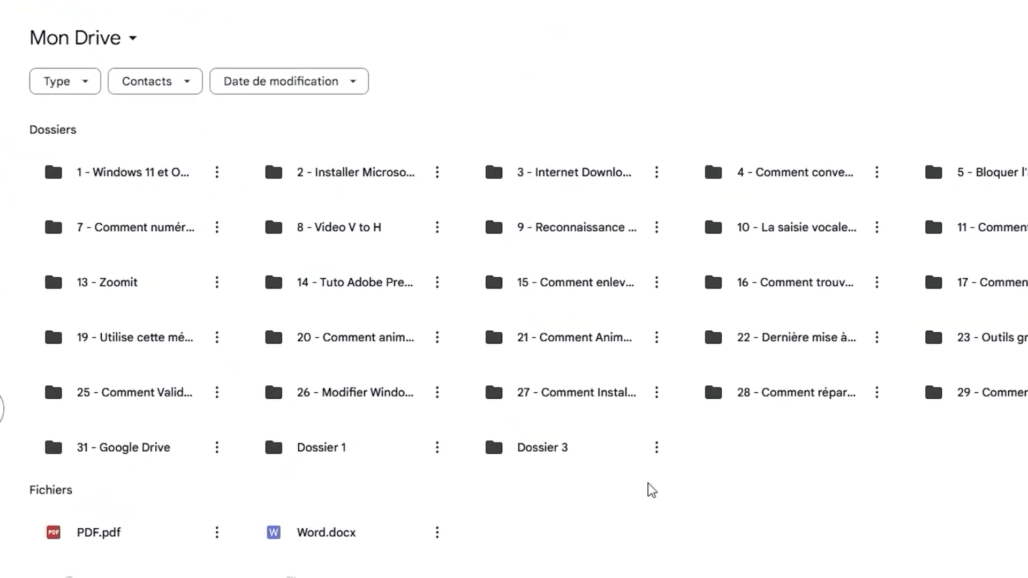
{"action": "left_click", "coordinate": [603, 455]}
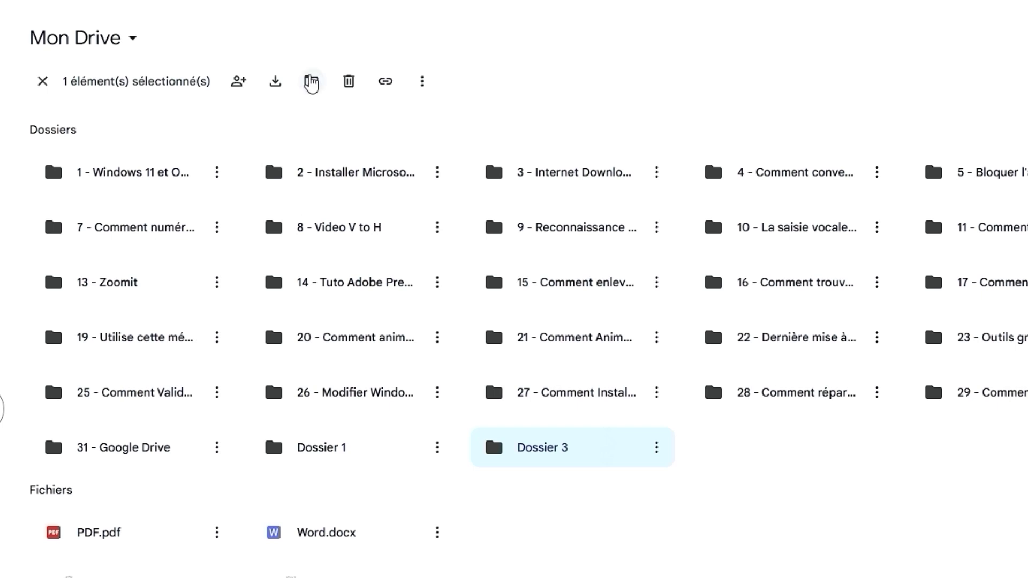
{"action": "left_click", "coordinate": [311, 83]}
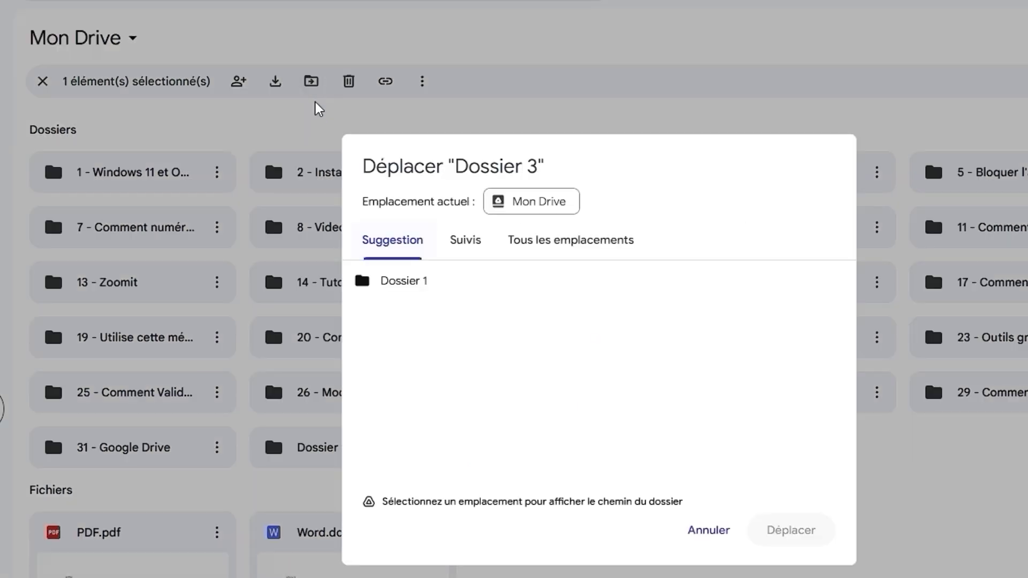
{"action": "left_click", "coordinate": [512, 206]}
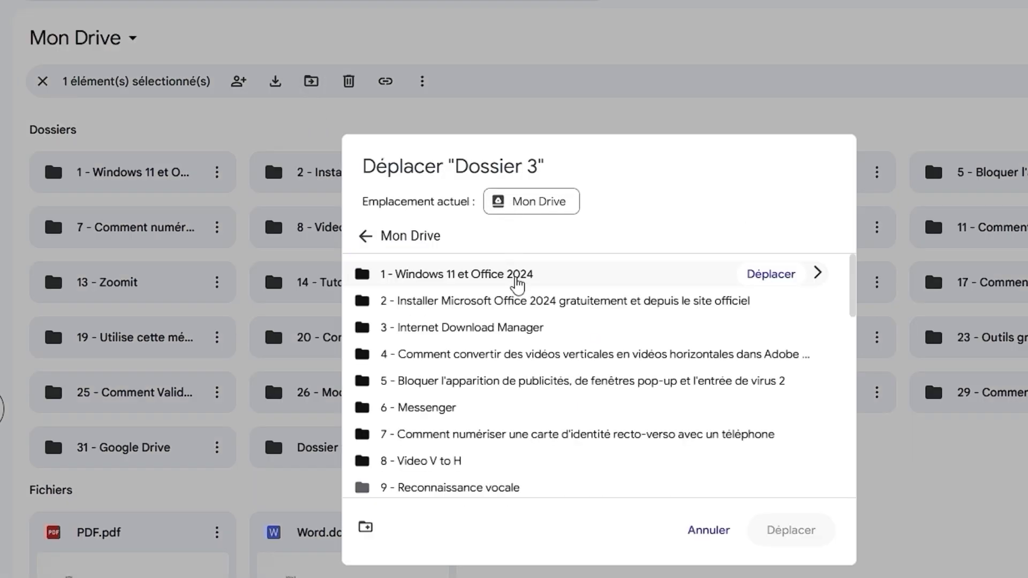
{"action": "scroll", "coordinate": [527, 332], "scroll_direction": "down", "scroll_amount": 7}
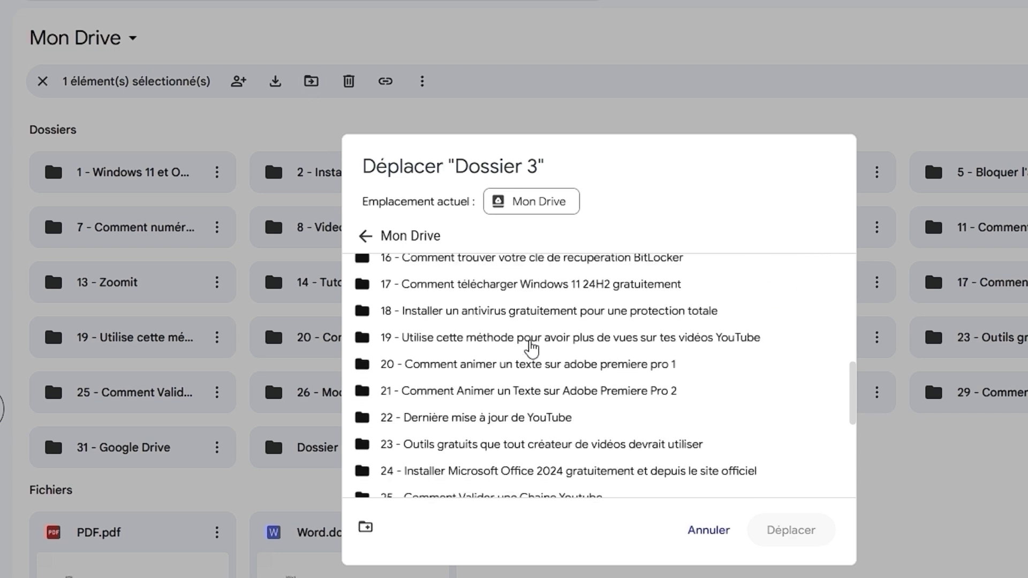
{"action": "scroll", "coordinate": [531, 348], "scroll_direction": "down", "scroll_amount": 5}
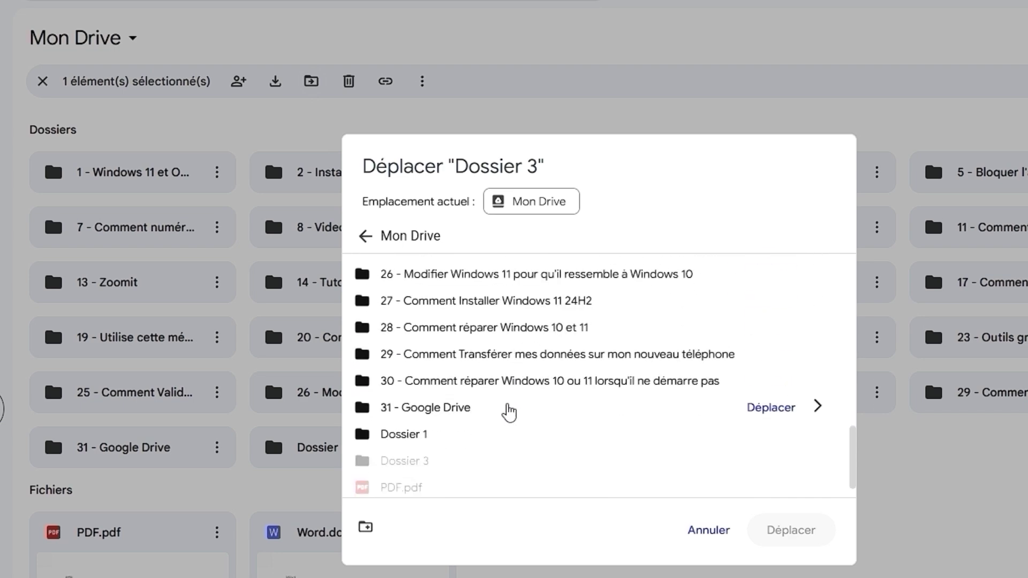
{"action": "left_click", "coordinate": [453, 436]}
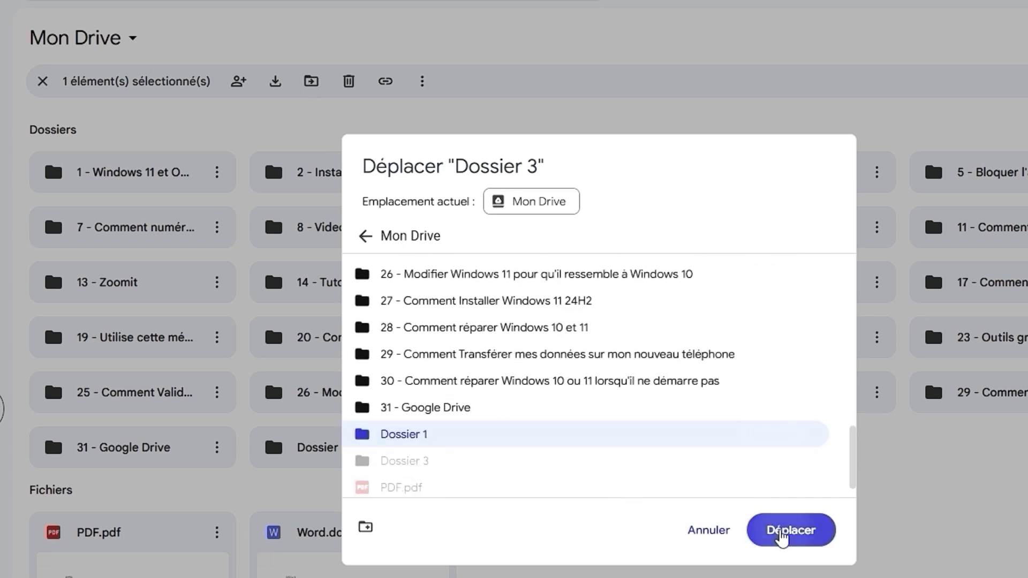
{"action": "left_click", "coordinate": [781, 531]}
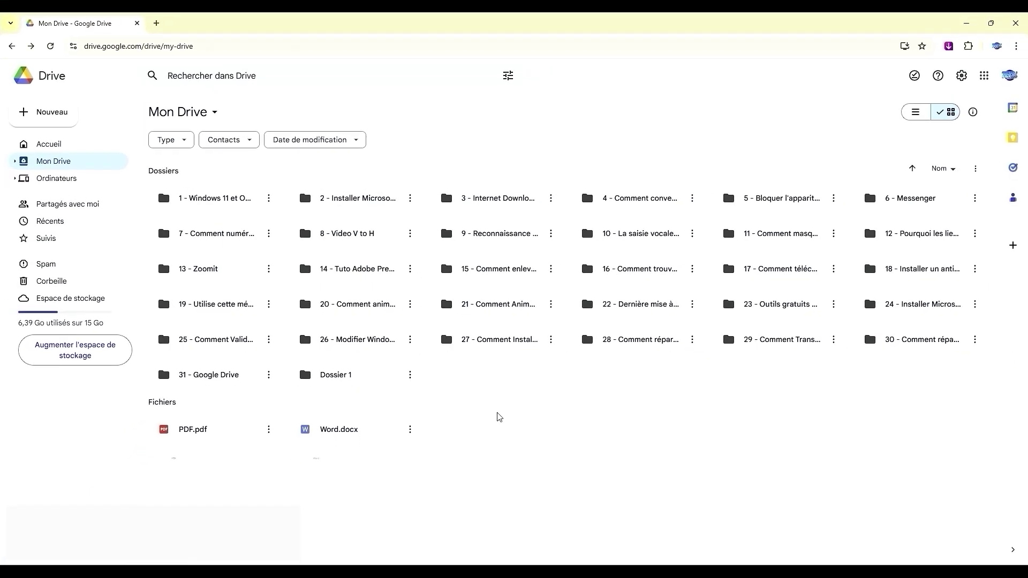
Open Dossier 1 and move Dossier 3 back to Mon Drive
{"action": "double_click", "coordinate": [380, 379]}
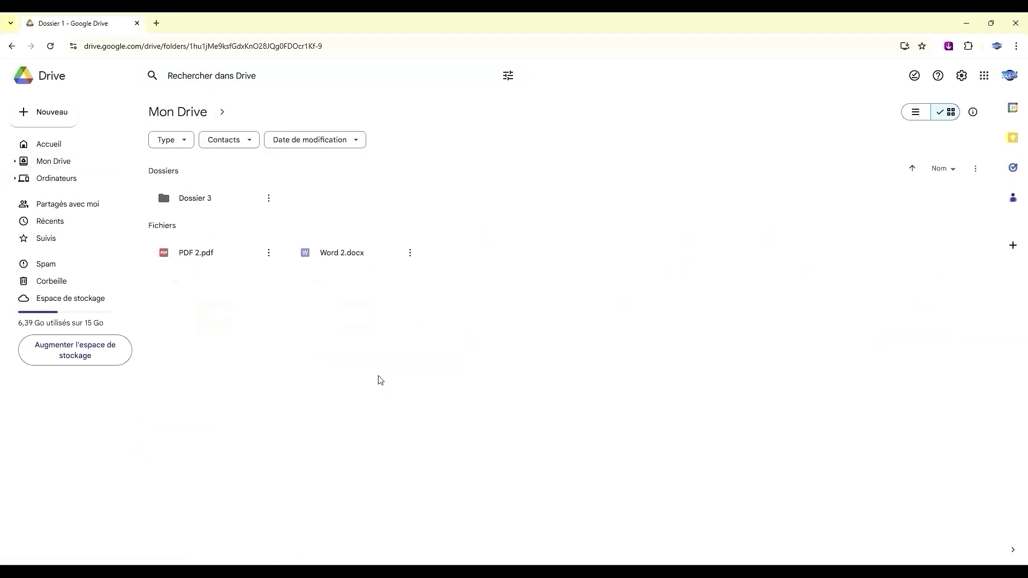
{"action": "left_click", "coordinate": [236, 207]}
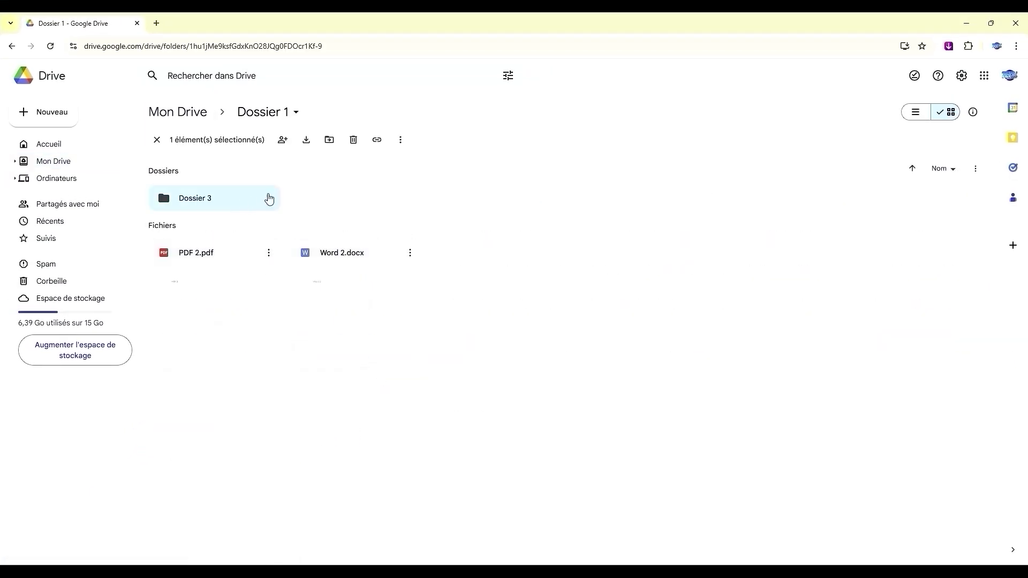
{"action": "left_click", "coordinate": [330, 140]}
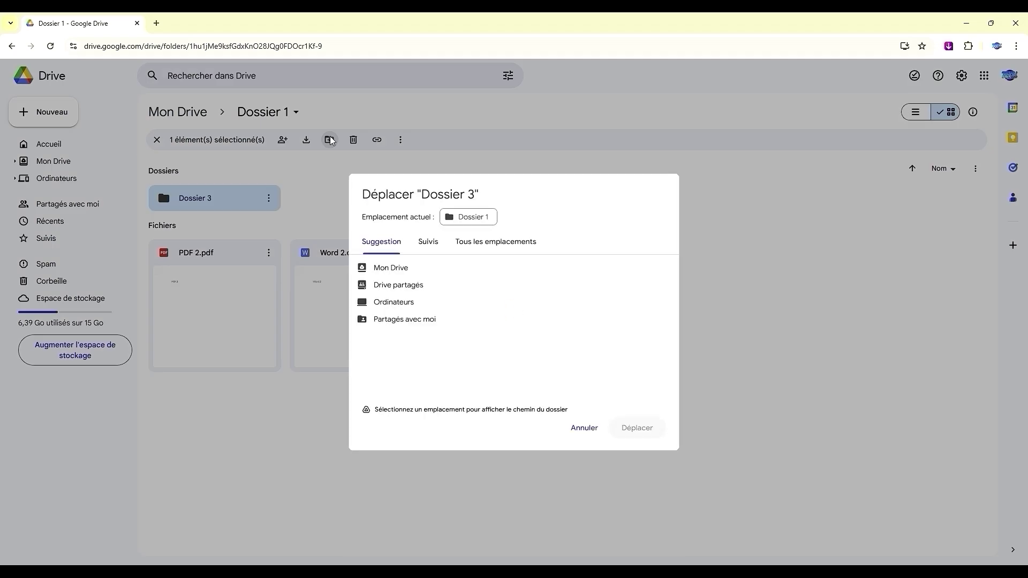
{"action": "left_click", "coordinate": [410, 267]}
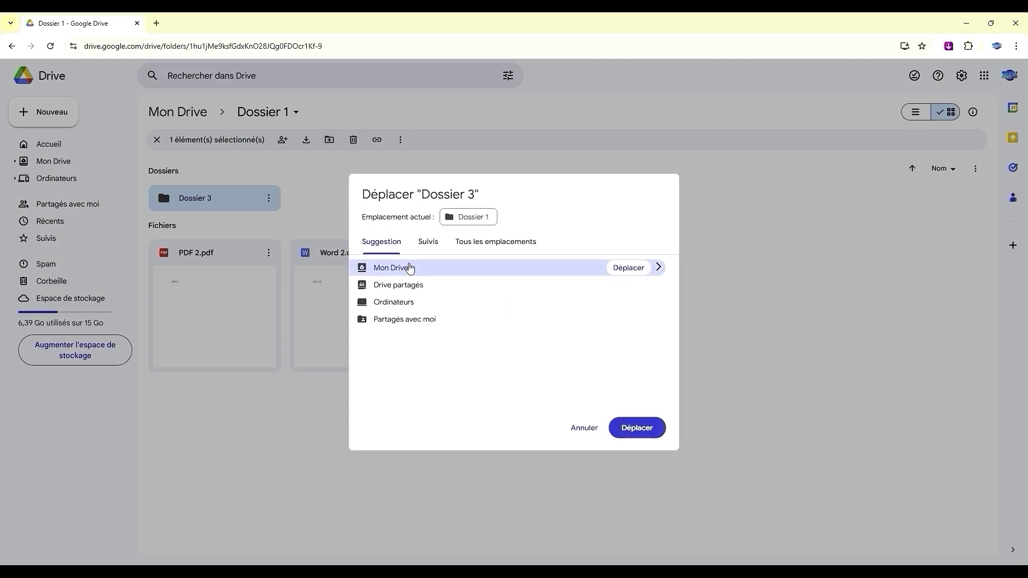
{"action": "left_click", "coordinate": [635, 428]}
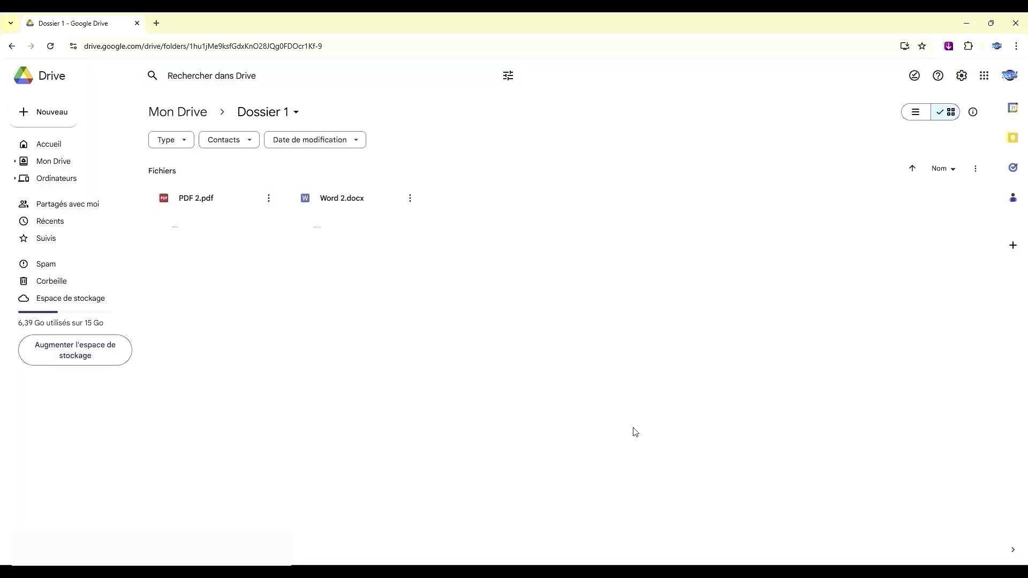
Move PDF.pdf into Dossier 3 and open that folder
{"action": "left_click", "coordinate": [12, 46]}
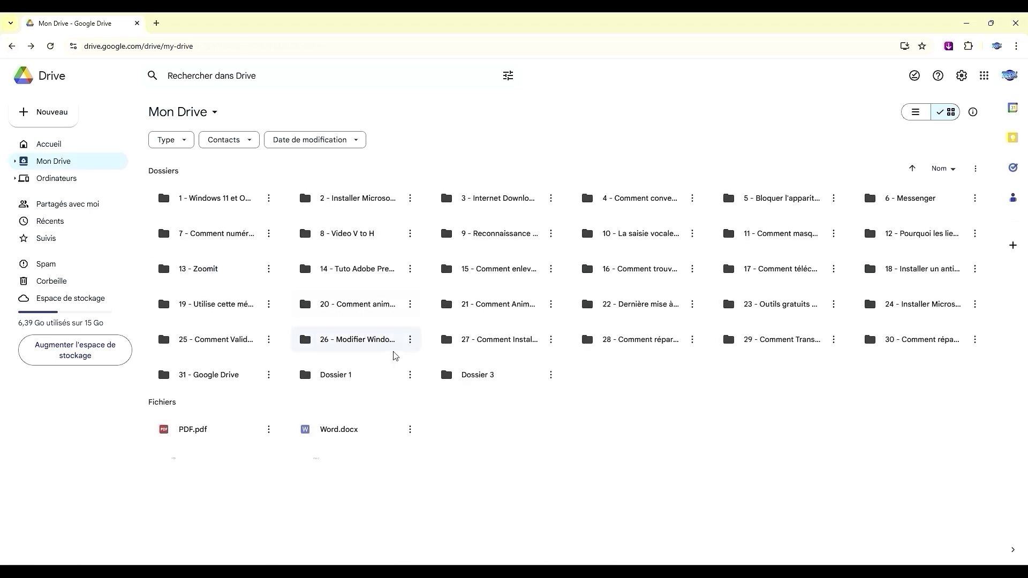
{"action": "left_click", "coordinate": [246, 431]}
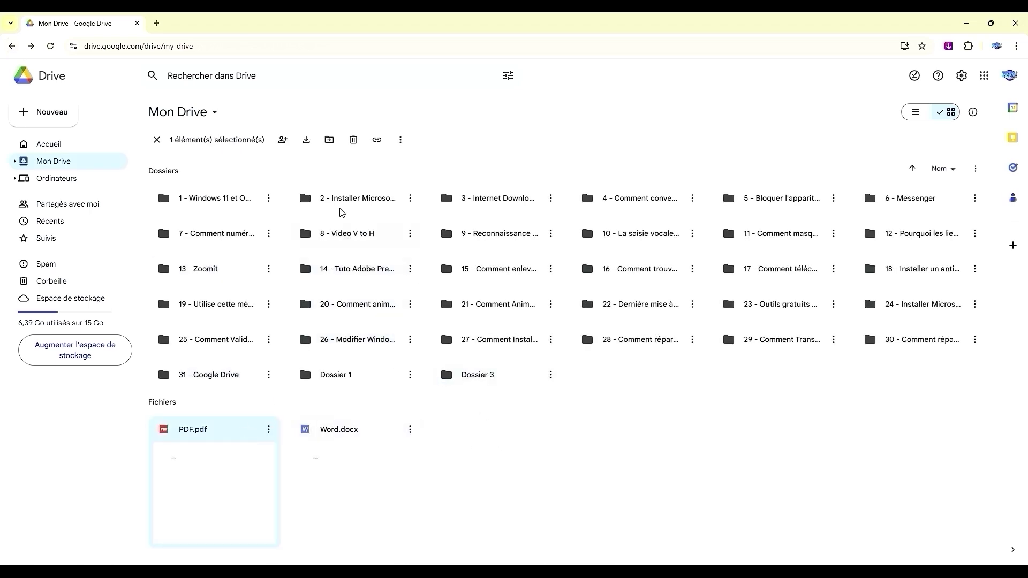
{"action": "left_click", "coordinate": [328, 140]}
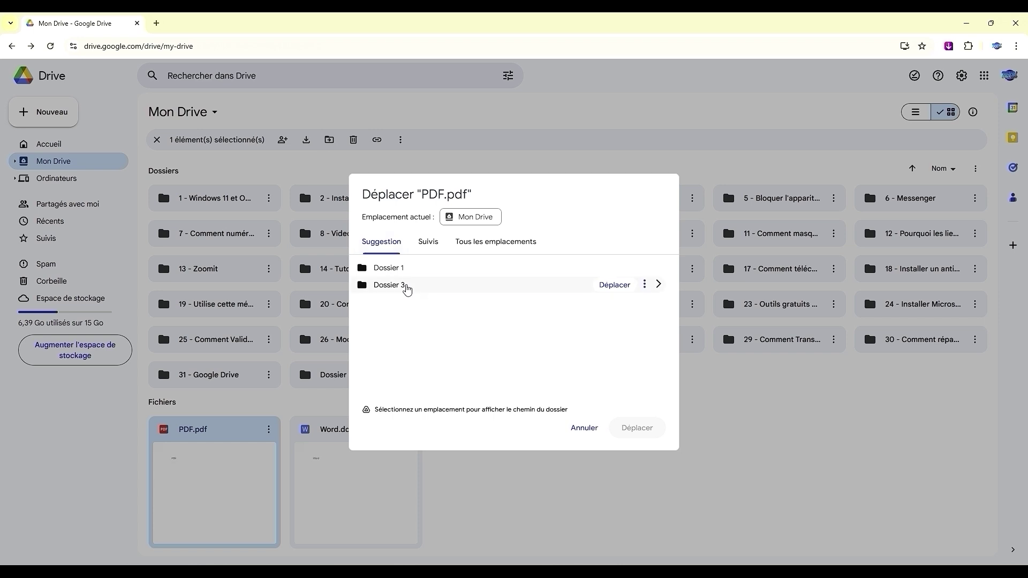
{"action": "left_click", "coordinate": [407, 289]}
{"action": "left_click", "coordinate": [628, 429]}
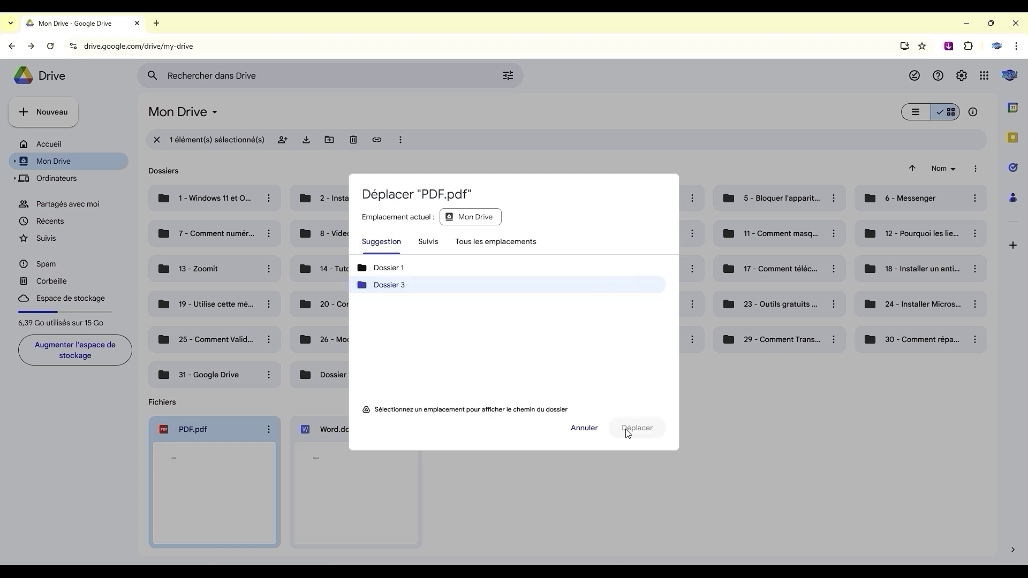
{"action": "double_click", "coordinate": [513, 379]}
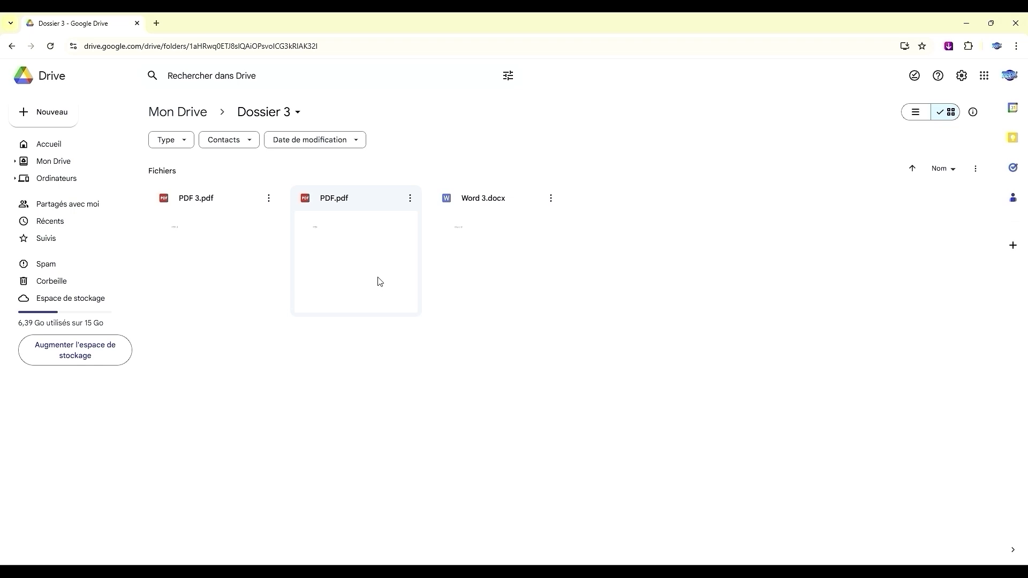
Move PDF.pdf from Dossier 3 back to Mon Drive
{"action": "left_click", "coordinate": [376, 208]}
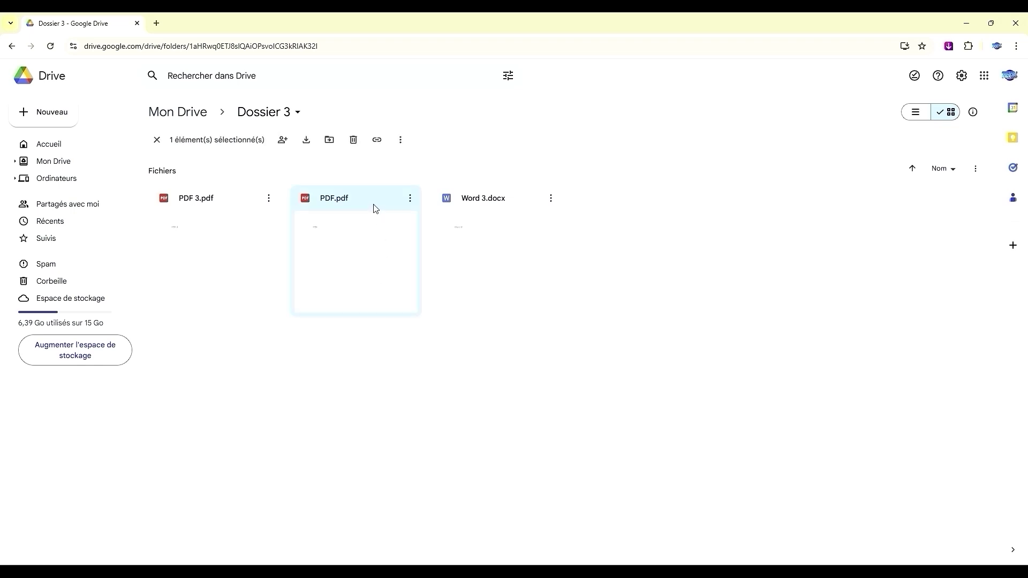
{"action": "left_click", "coordinate": [327, 142]}
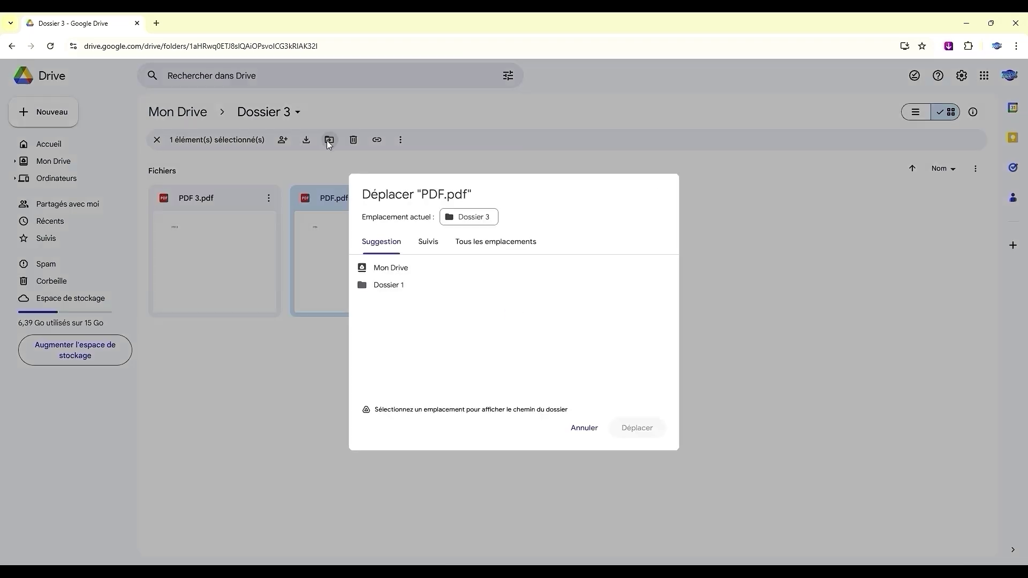
{"action": "left_click", "coordinate": [413, 269]}
{"action": "left_click", "coordinate": [635, 428]}
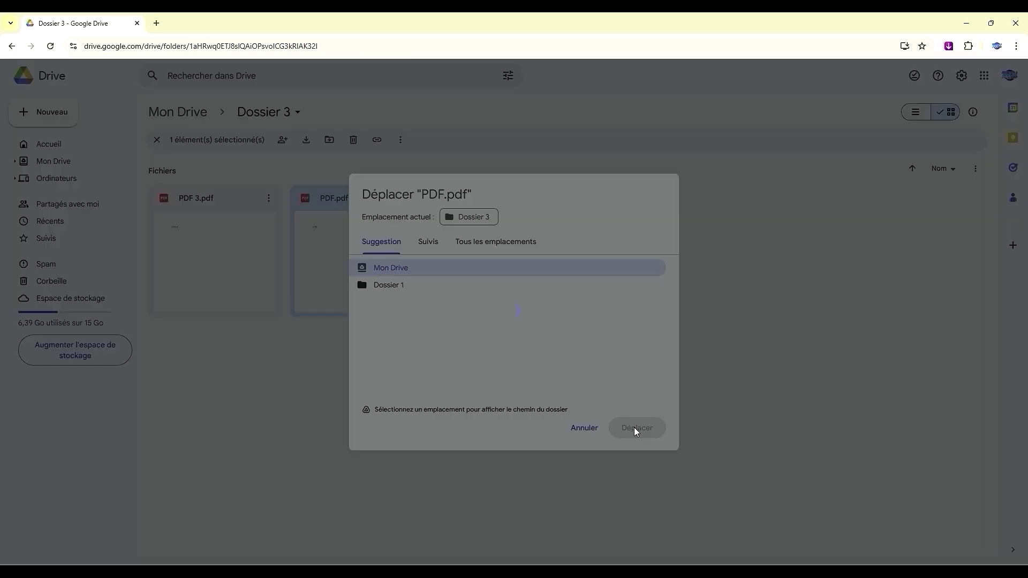
{"action": "left_click", "coordinate": [12, 47]}
Download Dossier 2 as a ZIP archive
{"action": "scroll", "coordinate": [578, 449], "scroll_direction": "down", "scroll_amount": 1}
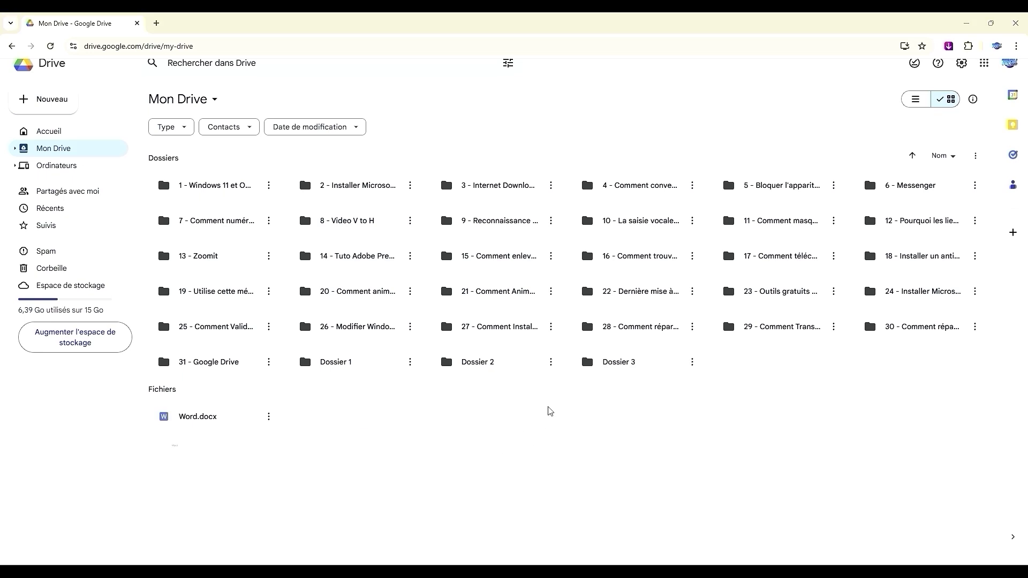
{"action": "left_click", "coordinate": [551, 362]}
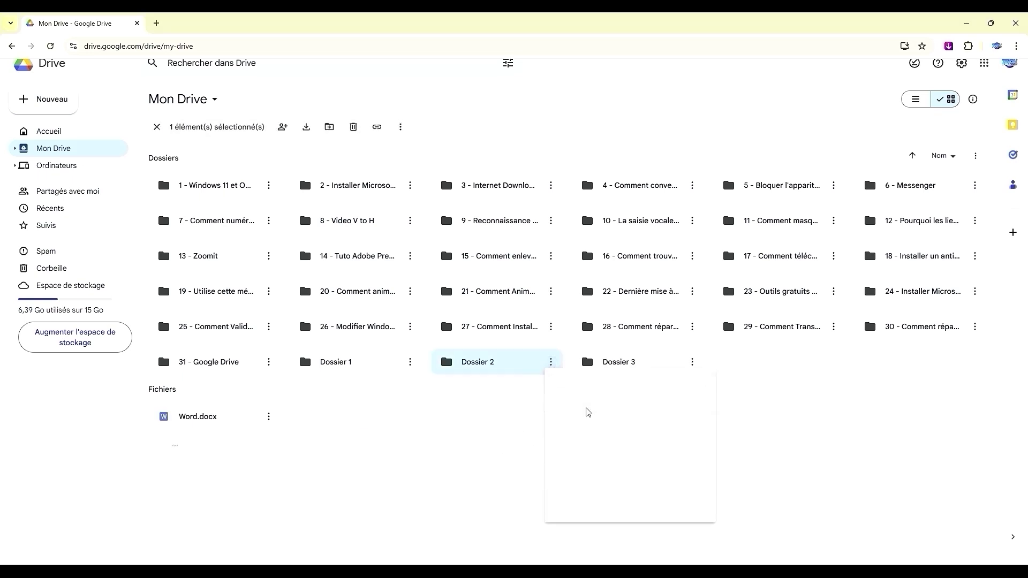
{"action": "left_click", "coordinate": [588, 412]}
{"action": "left_click", "coordinate": [527, 343]}
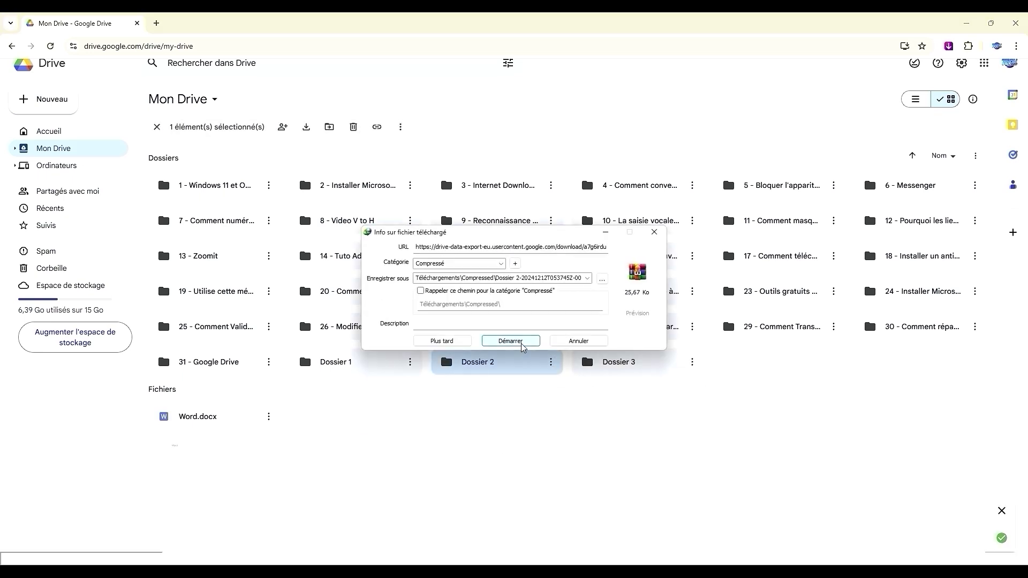
Delete the downloaded Dossier 2 zip from the Compressed folder and close Explorer
{"action": "left_click", "coordinate": [536, 328]}
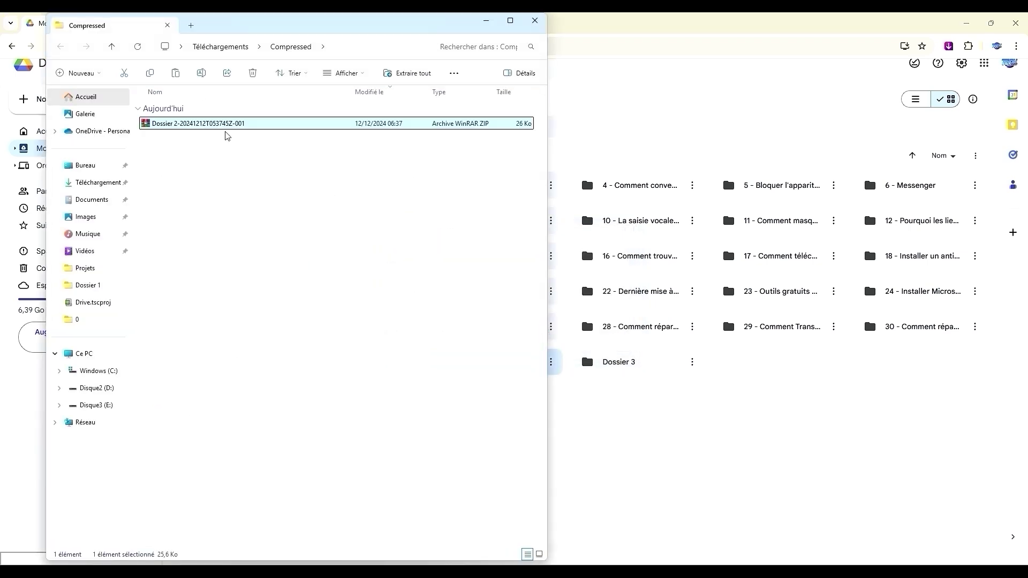
{"action": "left_click", "coordinate": [256, 81]}
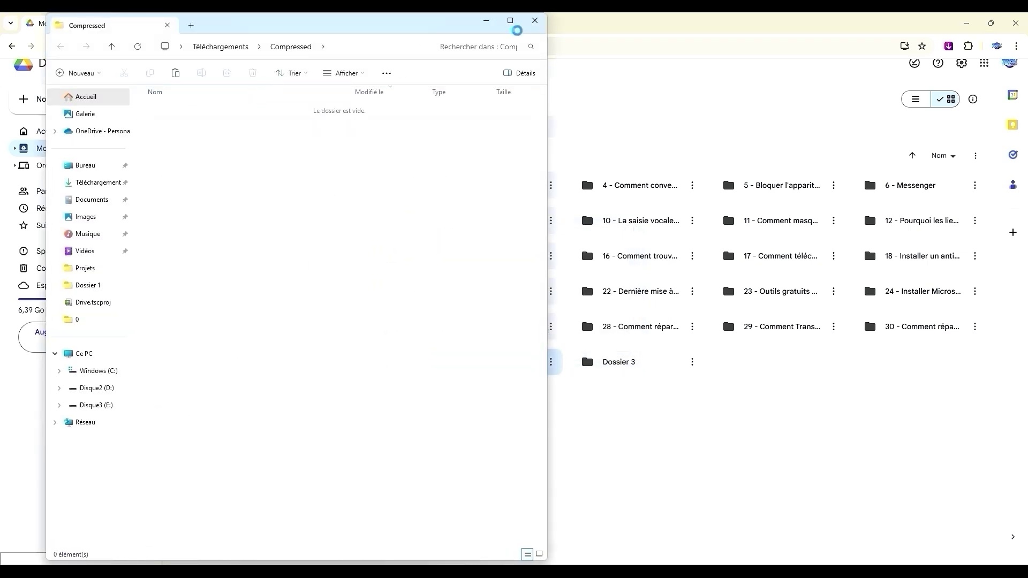
{"action": "left_click", "coordinate": [535, 21]}
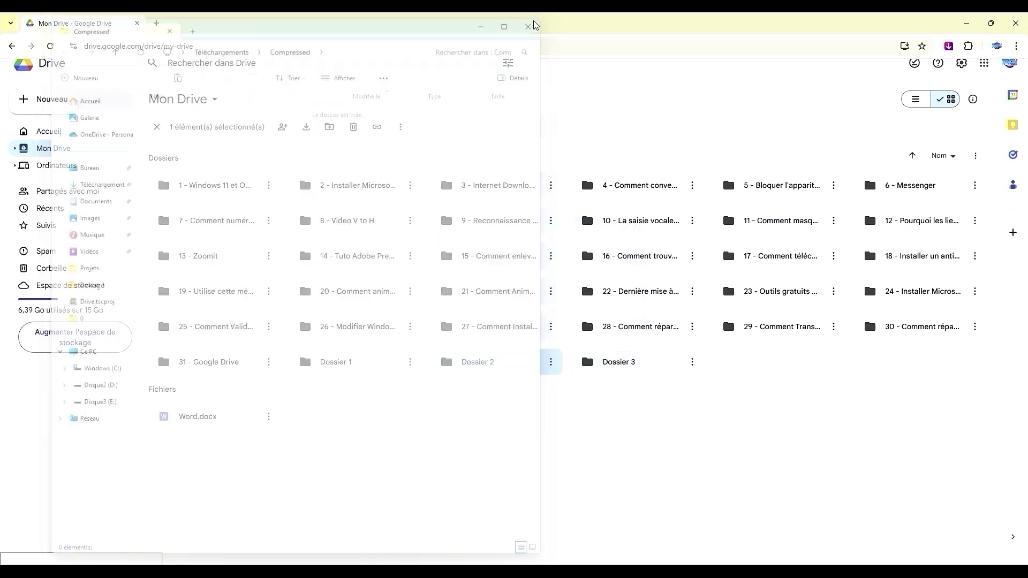
Colour folder 14 red, folder 17 blue and folder 27 purple, then open folder 2
{"action": "left_click", "coordinate": [532, 441]}
{"action": "left_click", "coordinate": [411, 256]}
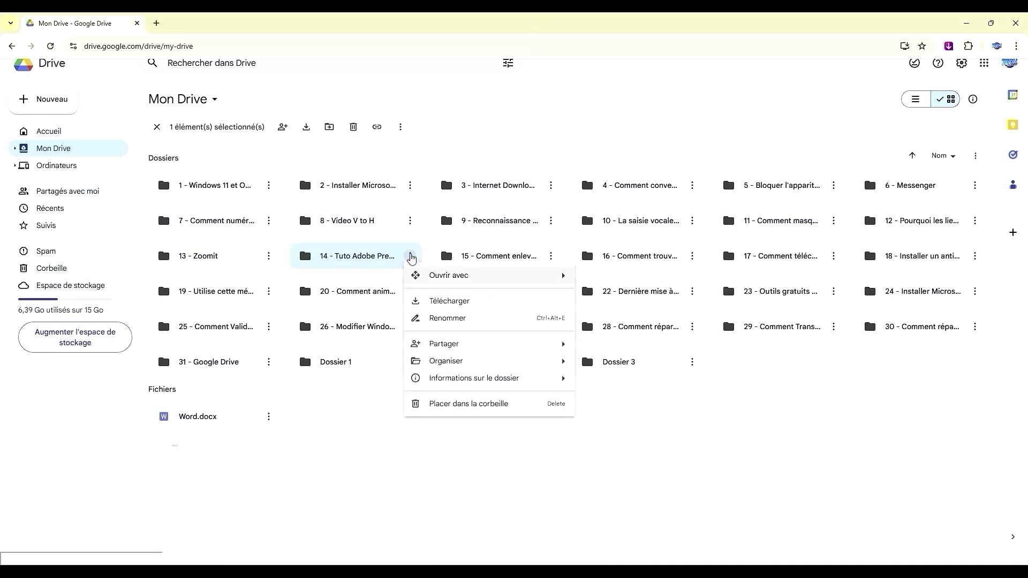
{"action": "mouse_move", "coordinate": [493, 361]}
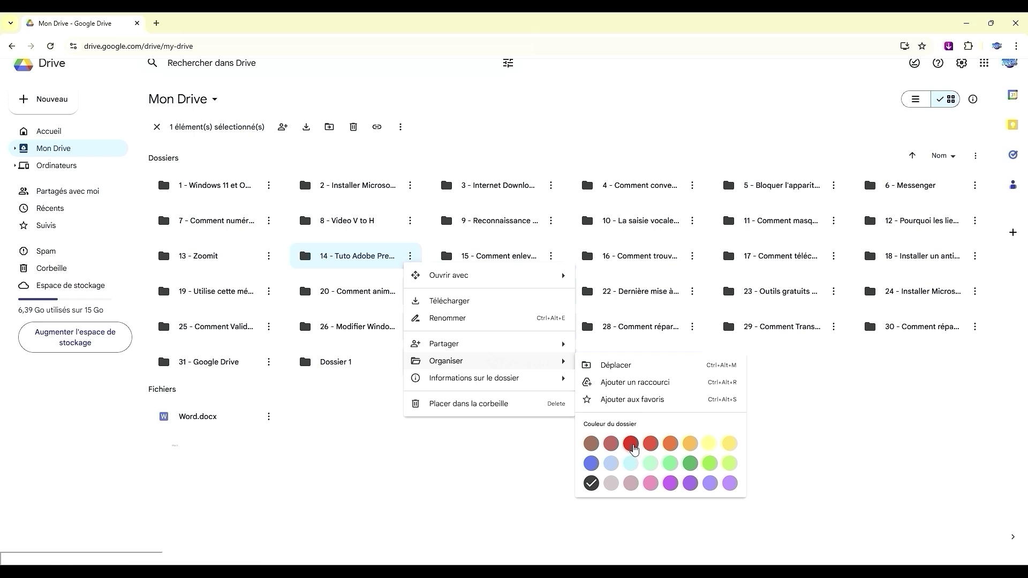
{"action": "left_click", "coordinate": [631, 444]}
{"action": "left_click", "coordinate": [833, 256]}
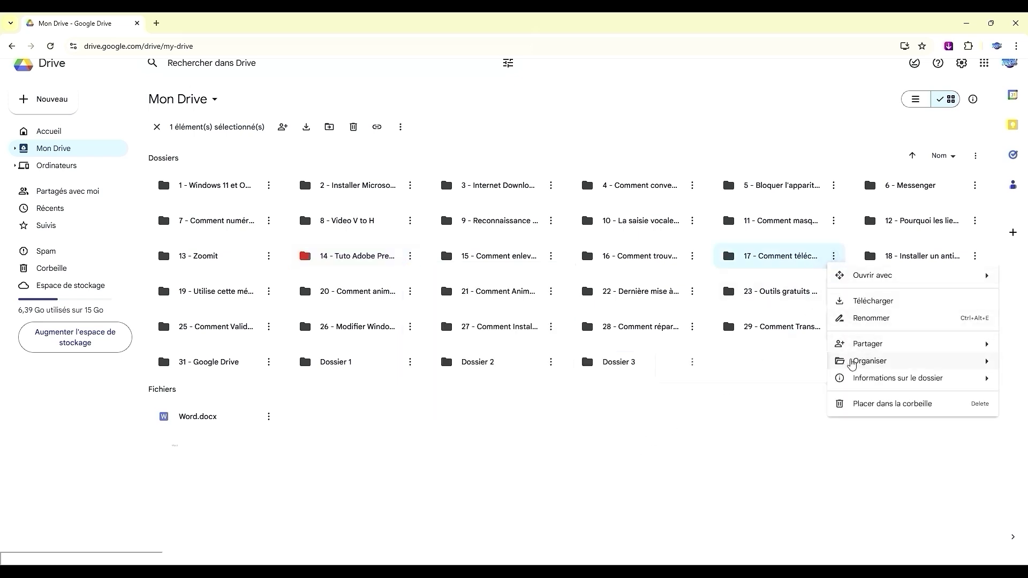
{"action": "mouse_move", "coordinate": [852, 364]}
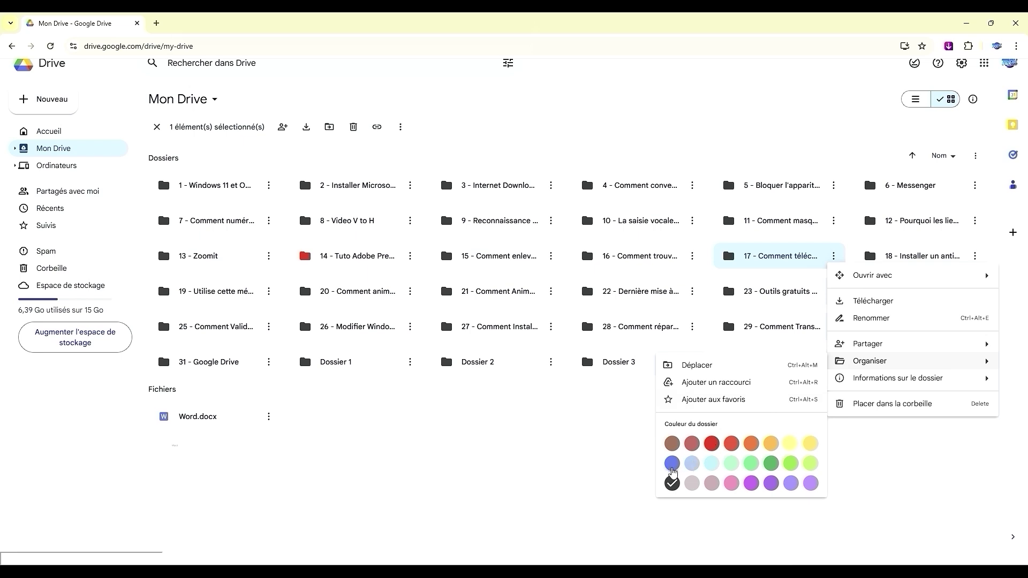
{"action": "left_click", "coordinate": [672, 464]}
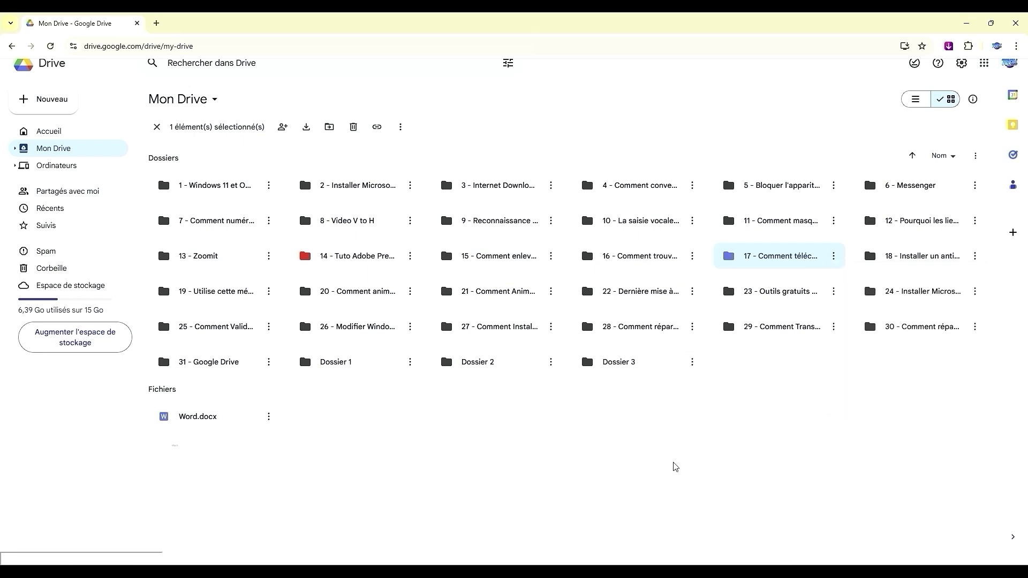
{"action": "left_click", "coordinate": [551, 327]}
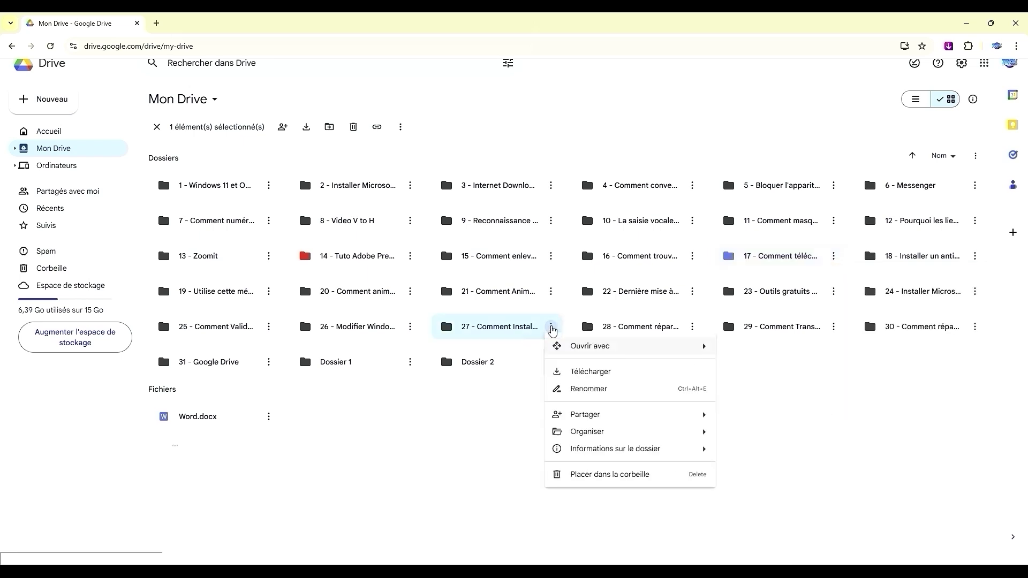
{"action": "mouse_move", "coordinate": [634, 428]}
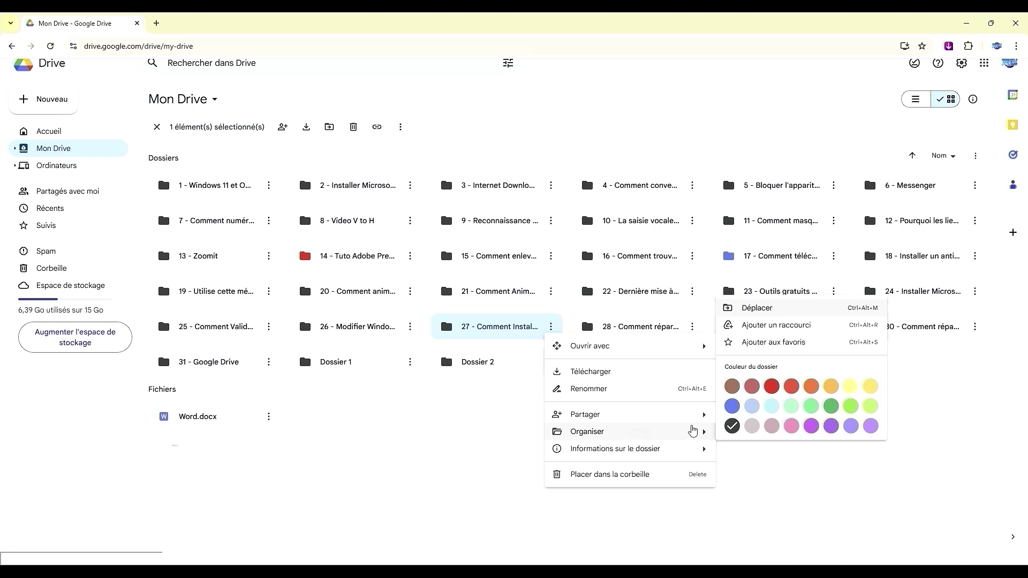
{"action": "left_click", "coordinate": [832, 427]}
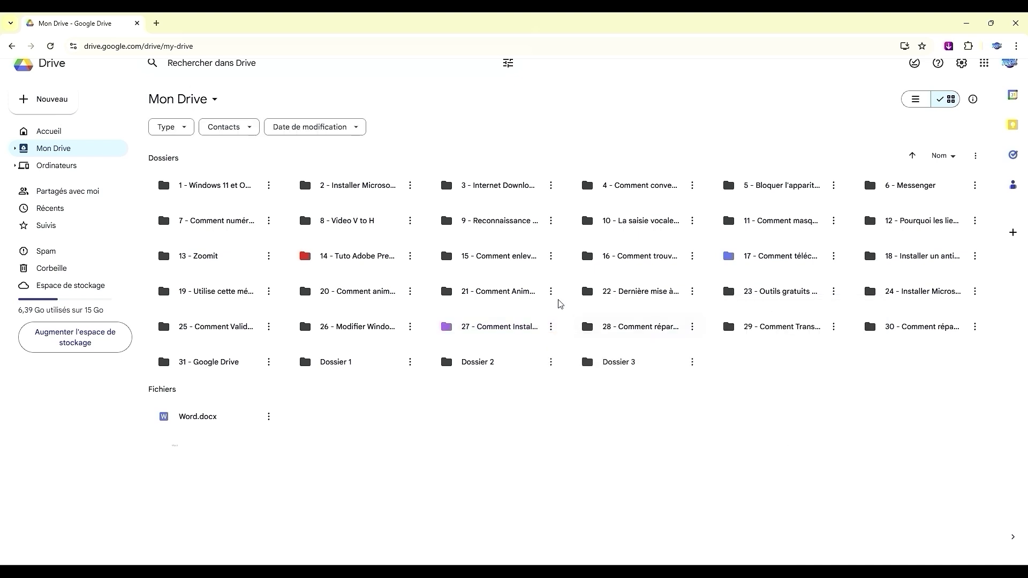
{"action": "double_click", "coordinate": [391, 186]}
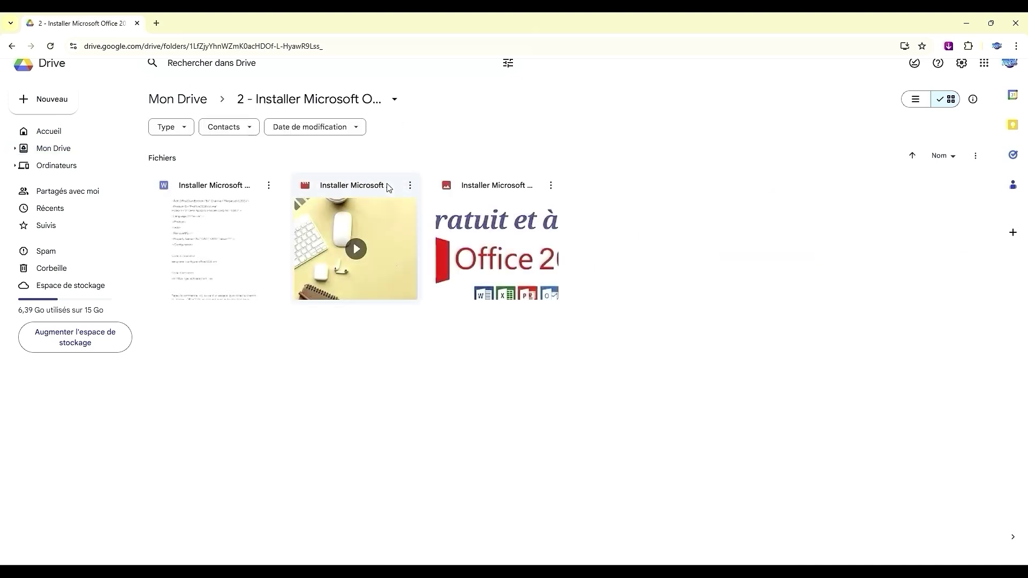
Begin a shortcut for the 'Installer Microsoft Office 2024' video, choosing Mon Drive as its location
{"action": "left_click", "coordinate": [411, 186]}
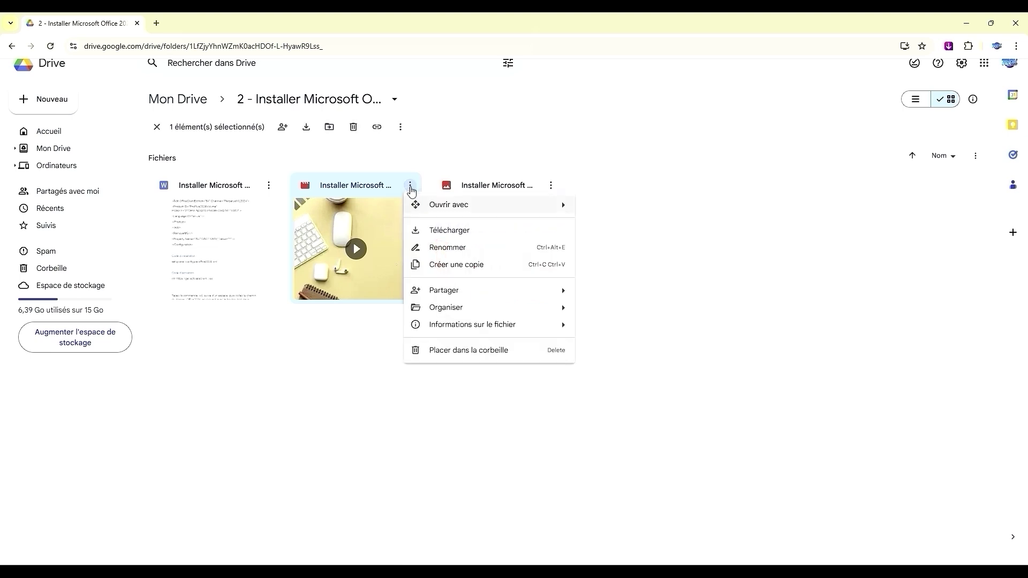
{"action": "mouse_move", "coordinate": [522, 318]}
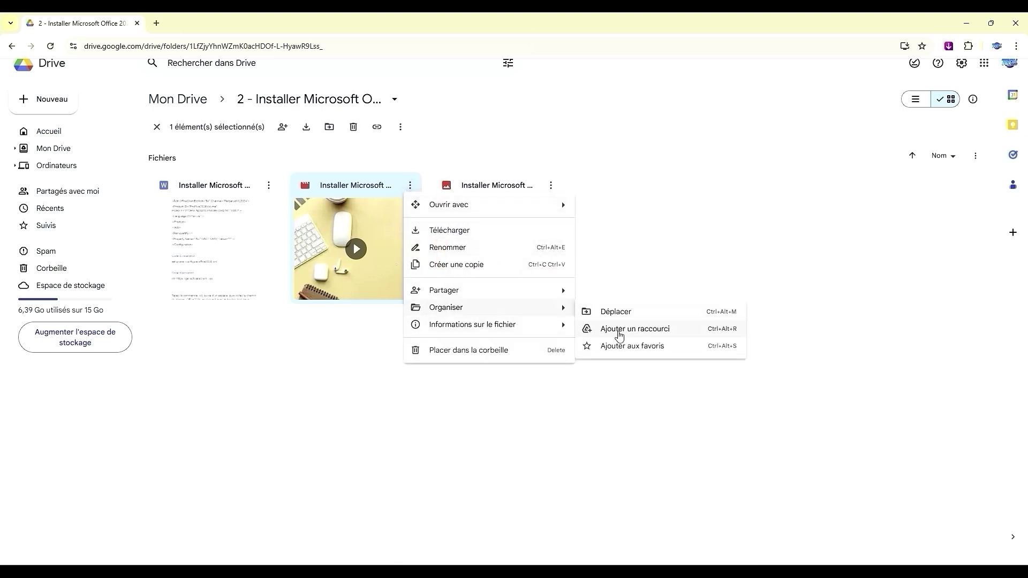
{"action": "left_click", "coordinate": [619, 333]}
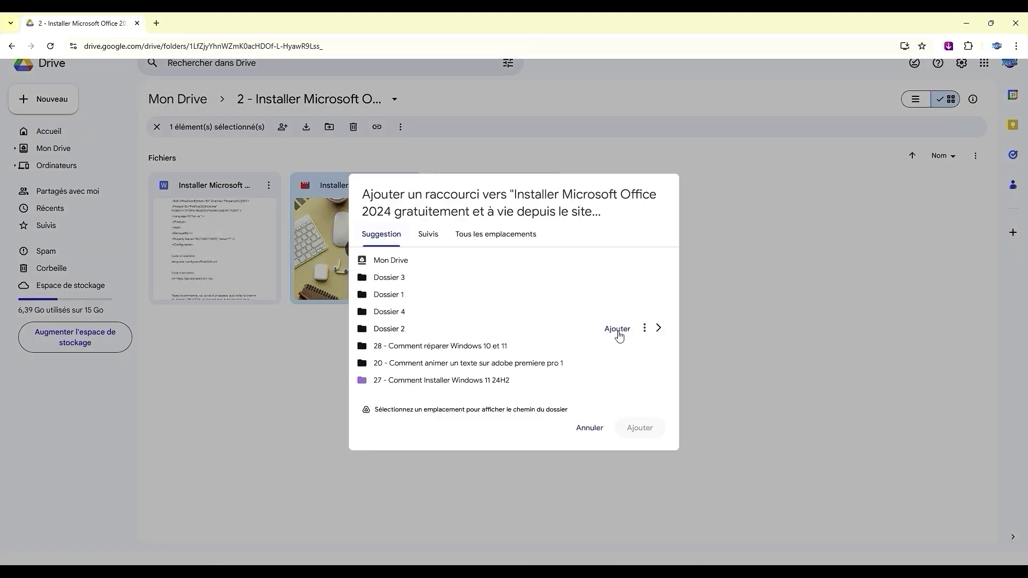
{"action": "left_click", "coordinate": [492, 238]}
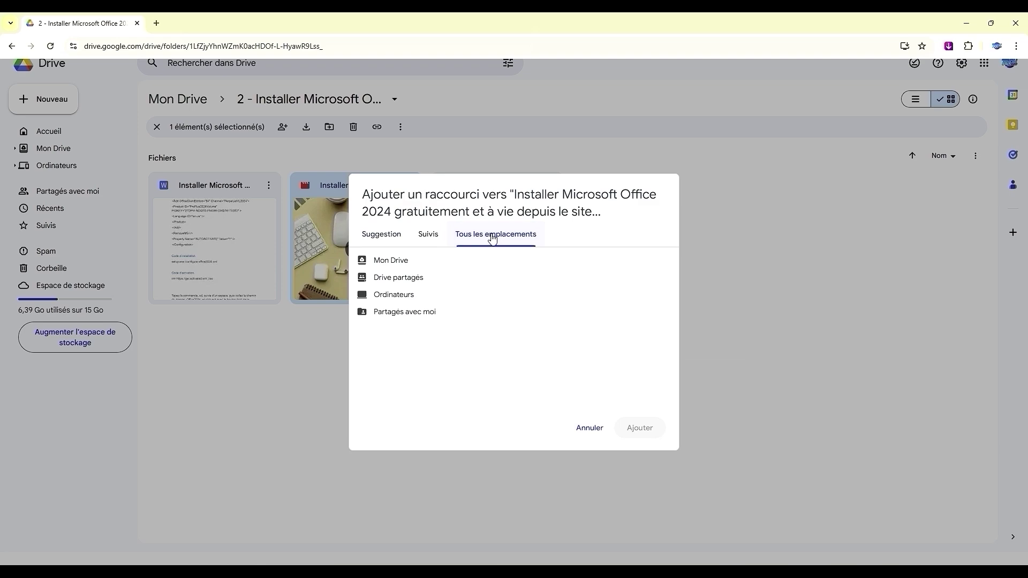
{"action": "left_click", "coordinate": [397, 265]}
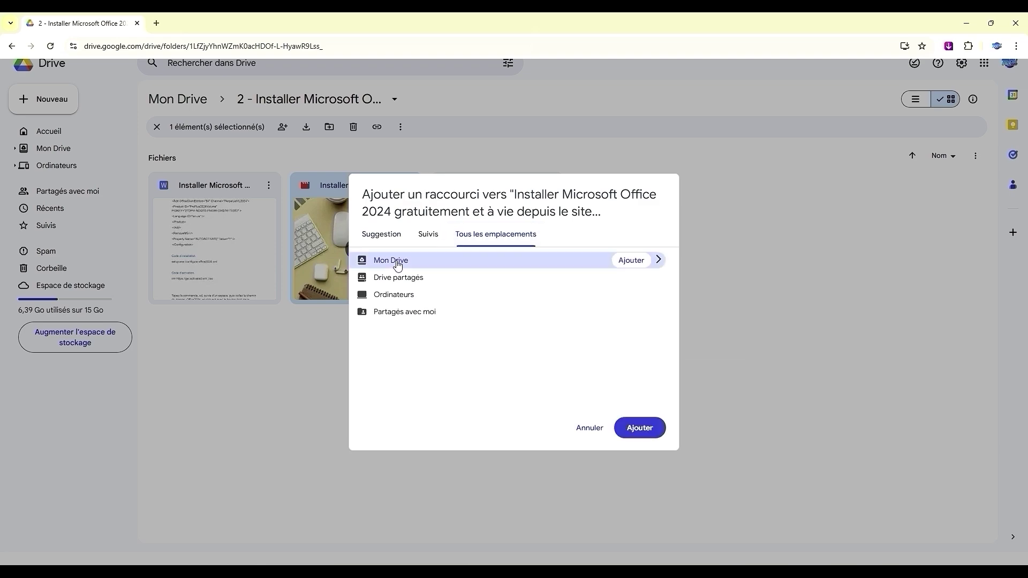
Add the video shortcut to Mon Drive, then put that shortcut in the trash
{"action": "left_click", "coordinate": [631, 427]}
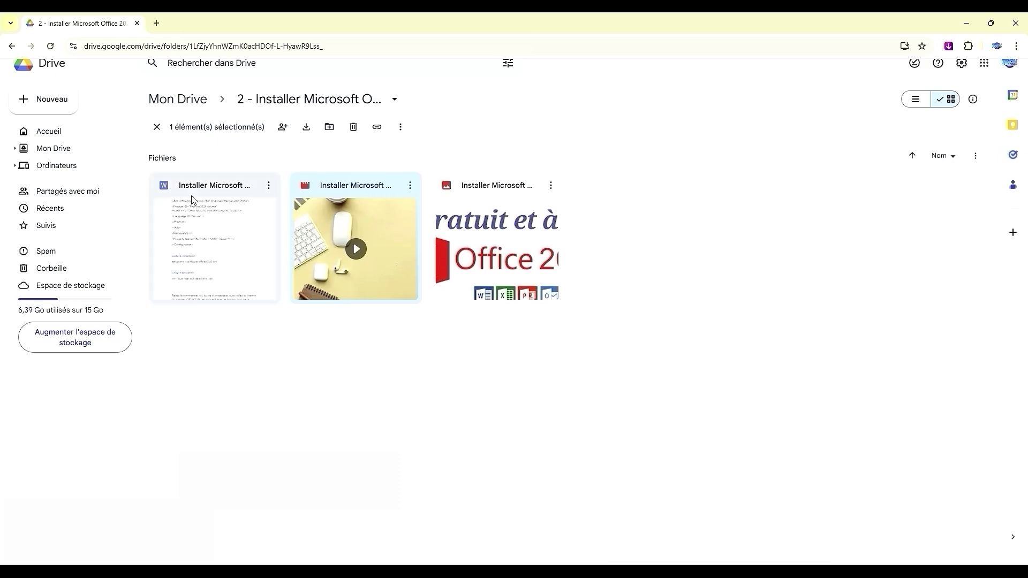
{"action": "left_click", "coordinate": [12, 46]}
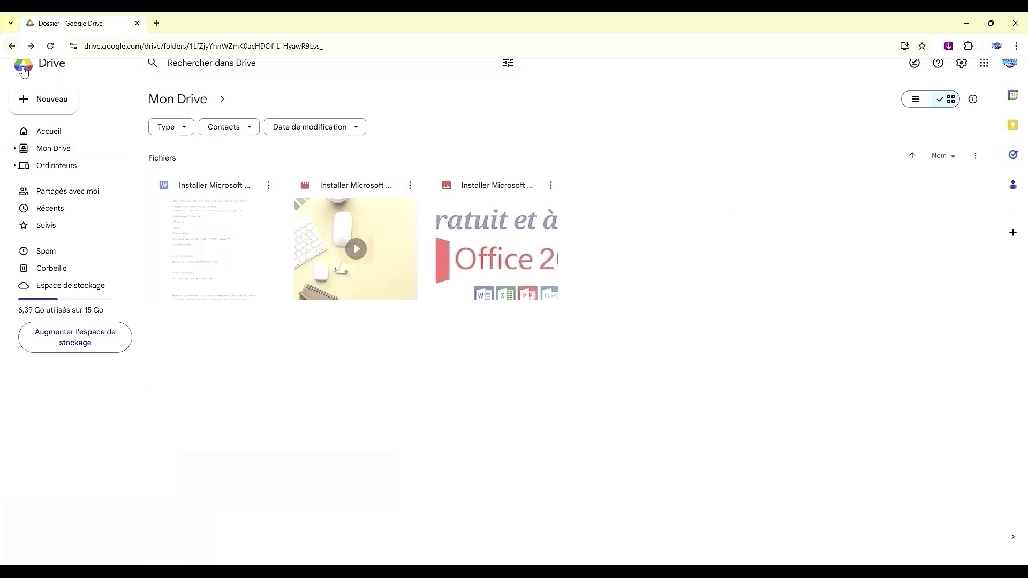
{"action": "left_click", "coordinate": [68, 155]}
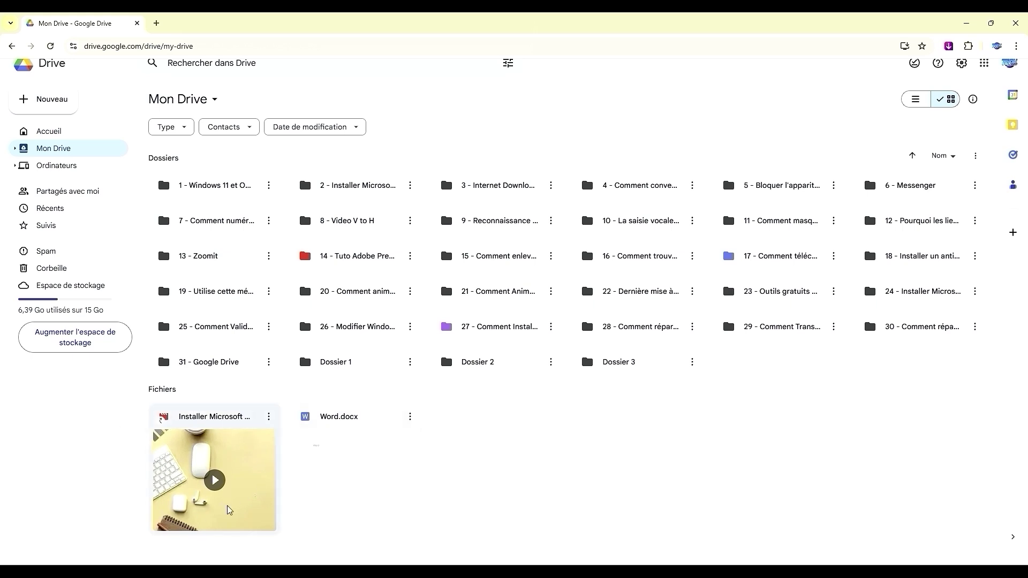
{"action": "left_click", "coordinate": [269, 417]}
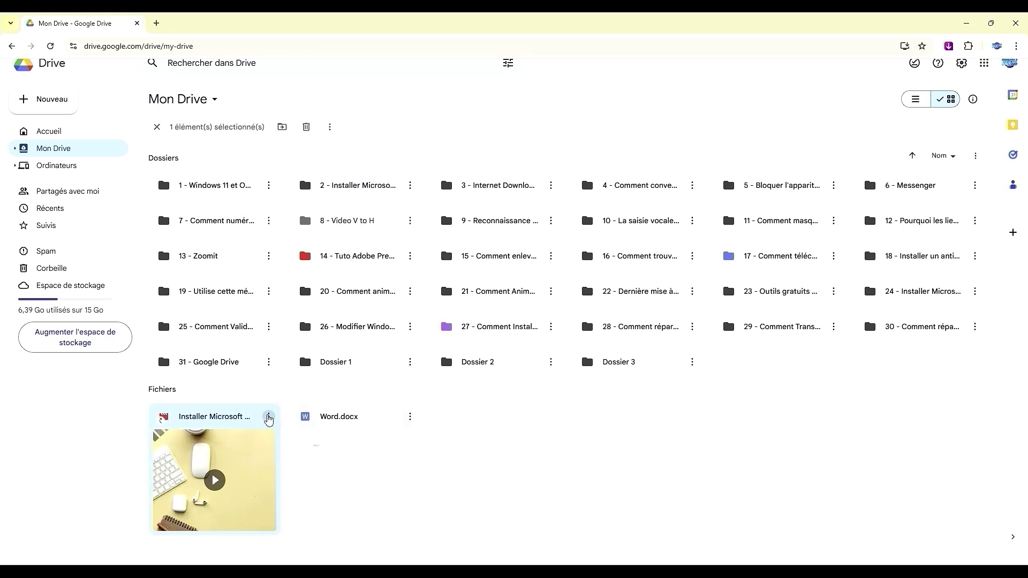
{"action": "left_click", "coordinate": [289, 410]}
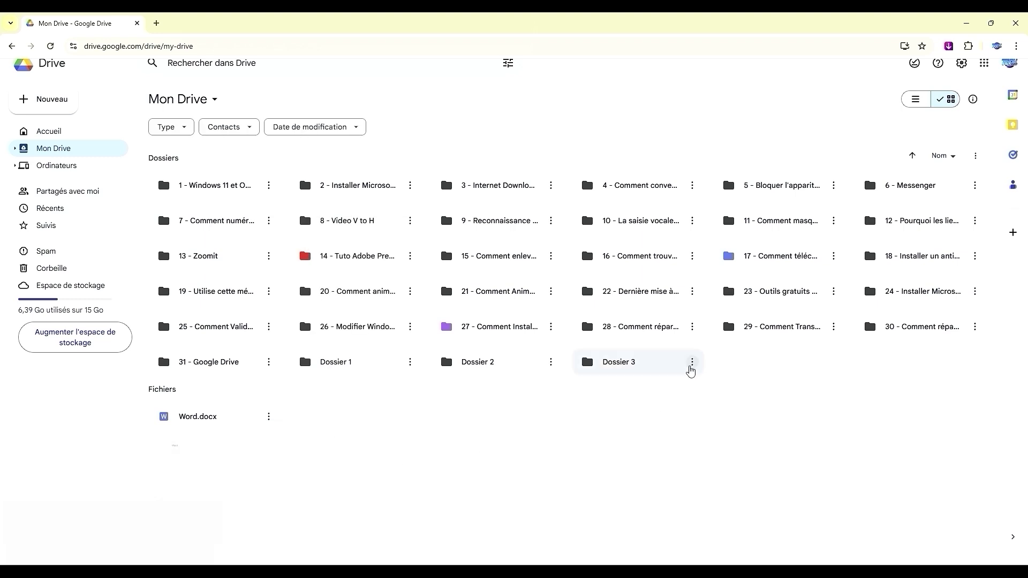
Move Dossier 3 to the trash
{"action": "left_click", "coordinate": [691, 362]}
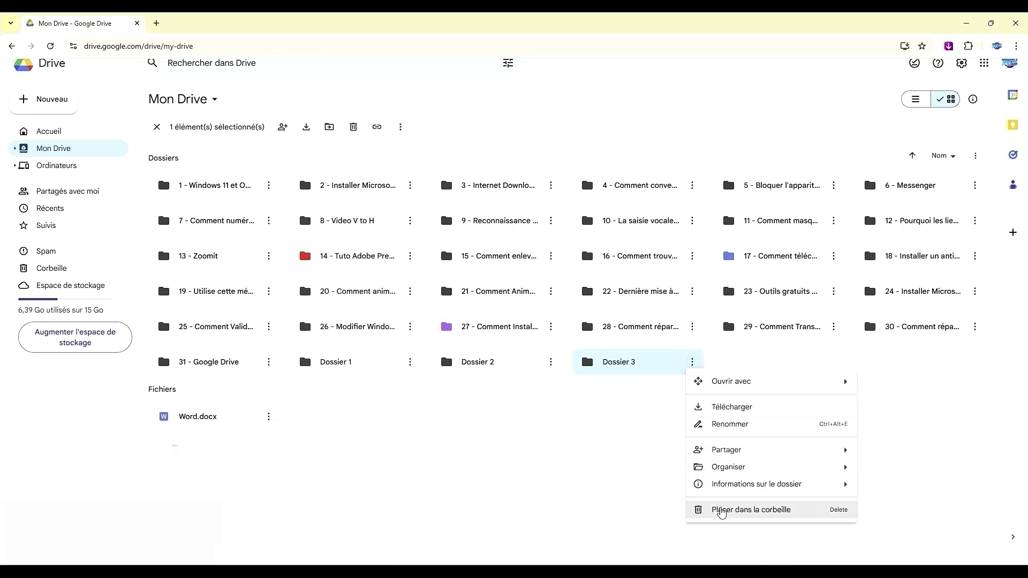
{"action": "left_click", "coordinate": [718, 509]}
{"action": "left_click", "coordinate": [33, 272]}
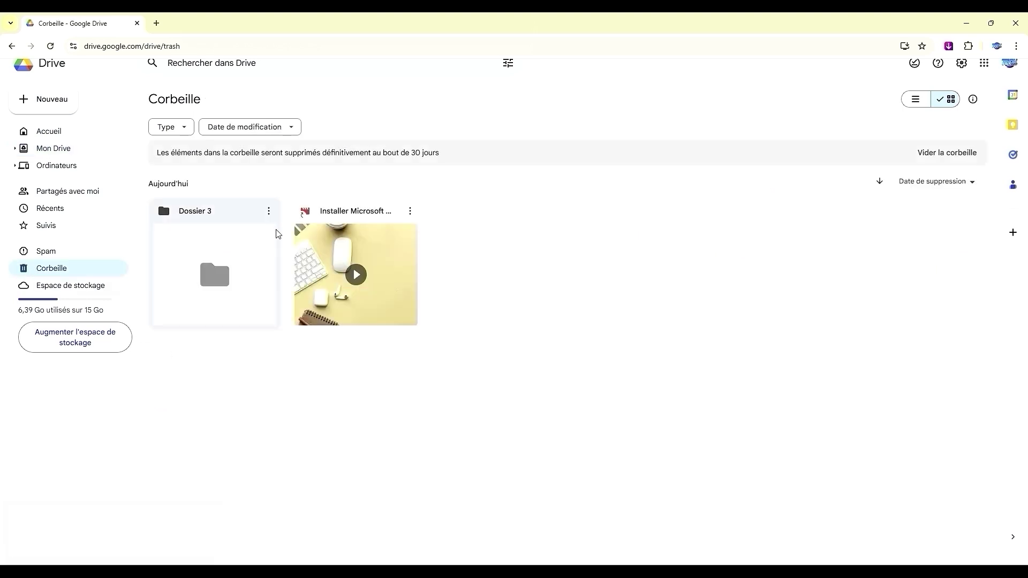
Empty the trash permanently with Supprimer définitivement
{"action": "left_click", "coordinate": [270, 212]}
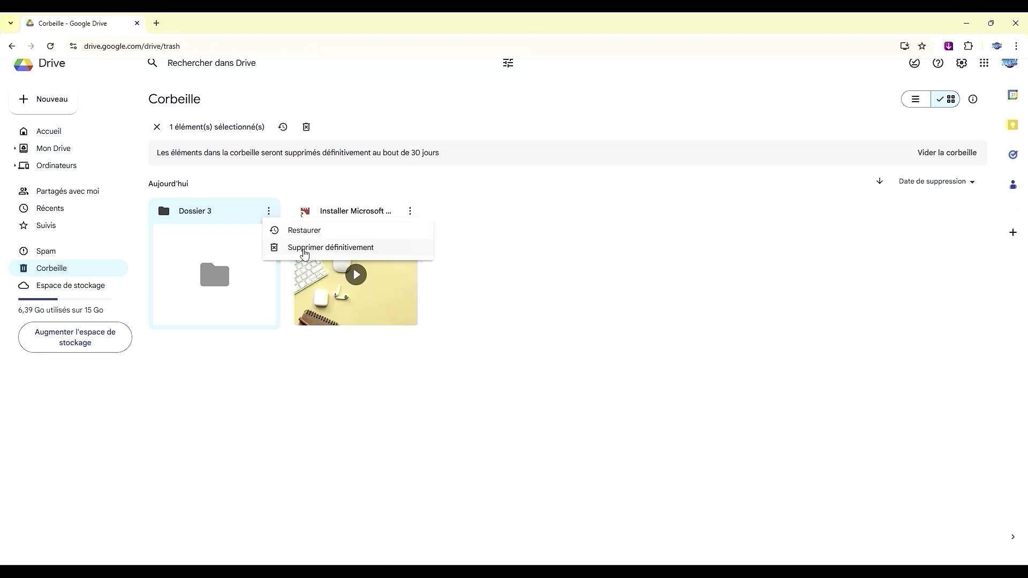
{"action": "left_click", "coordinate": [347, 378]}
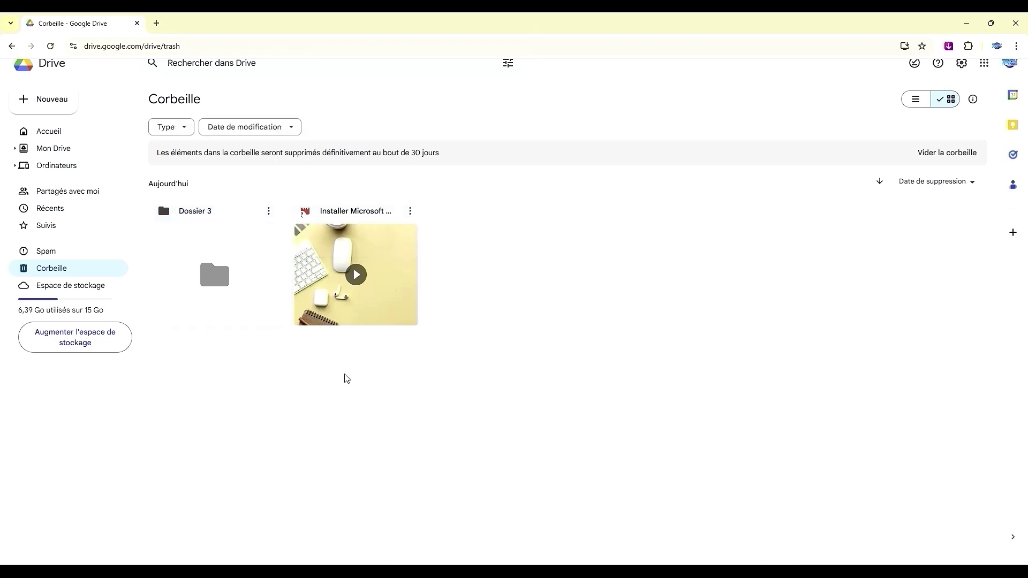
{"action": "left_click", "coordinate": [974, 156]}
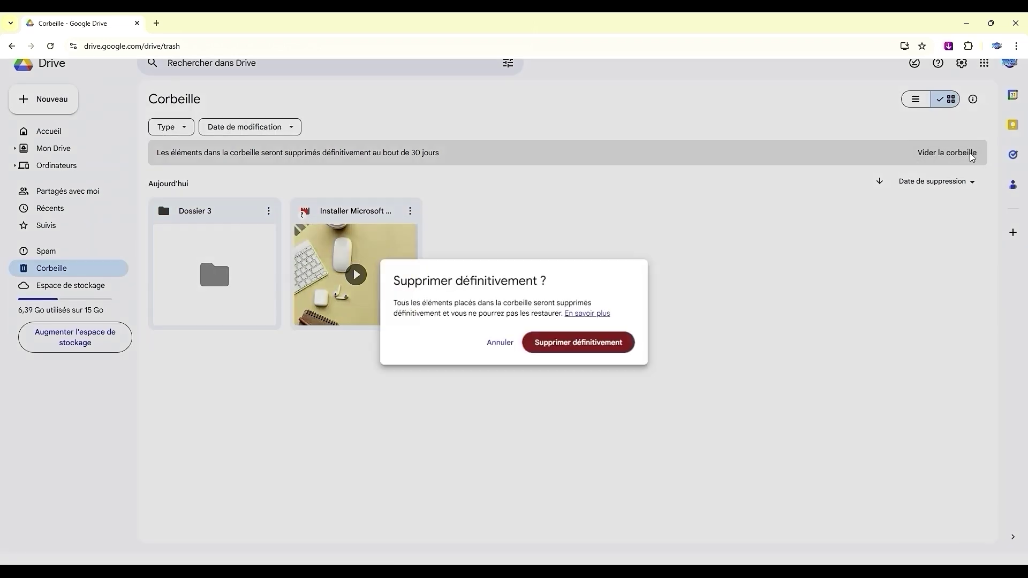
{"action": "left_click", "coordinate": [605, 349]}
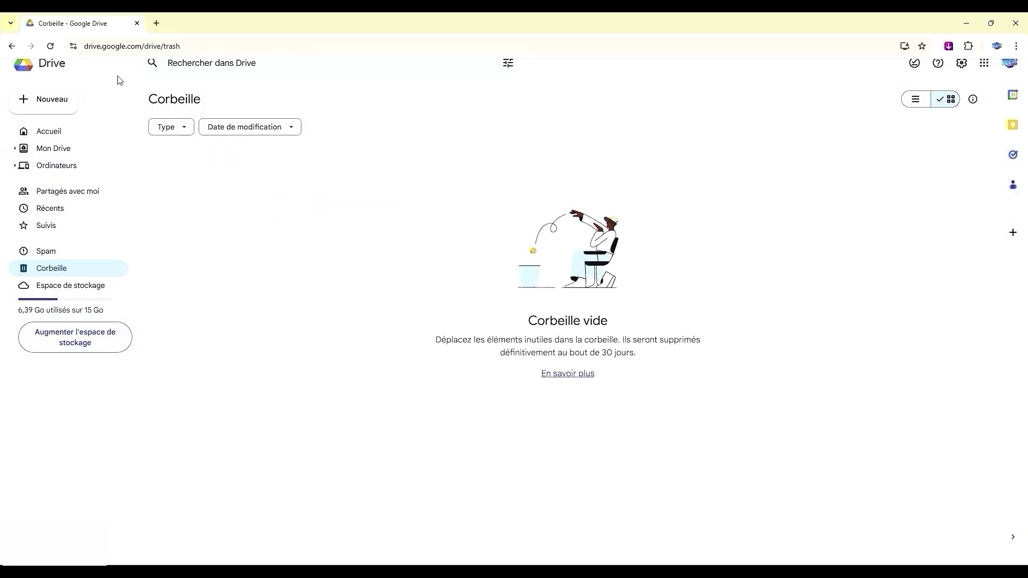
Back in Mon Drive, add Dossier 2 to favourites via Organiser > Ajouter aux favoris
{"action": "left_click", "coordinate": [11, 46]}
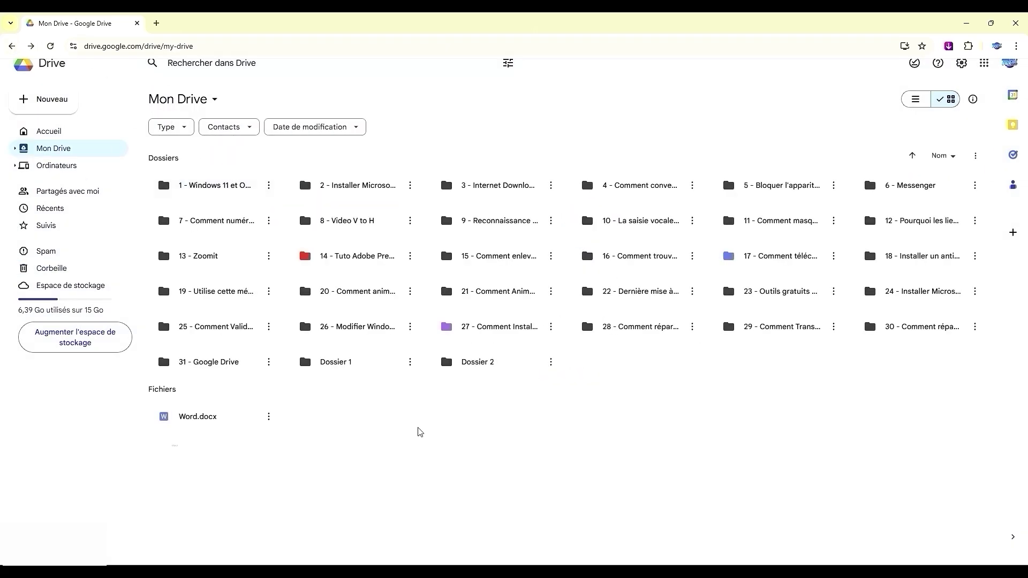
{"action": "left_click", "coordinate": [551, 362]}
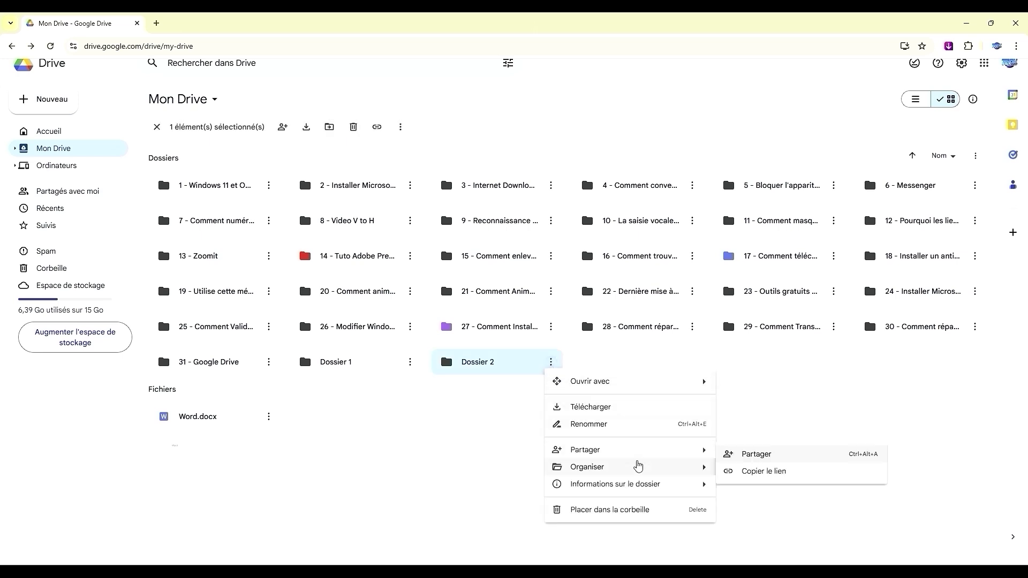
{"action": "mouse_move", "coordinate": [638, 471]}
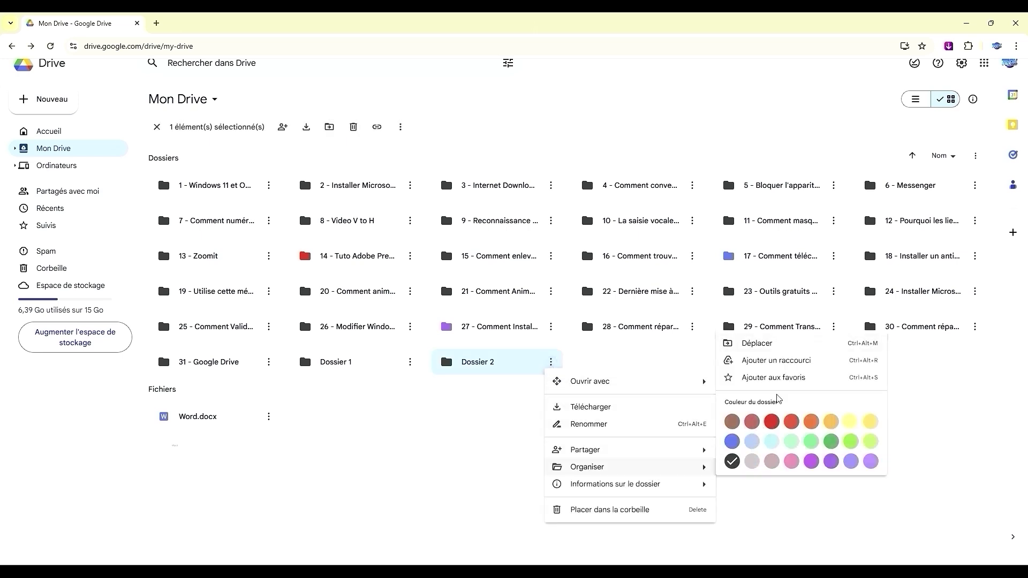
{"action": "left_click", "coordinate": [781, 378]}
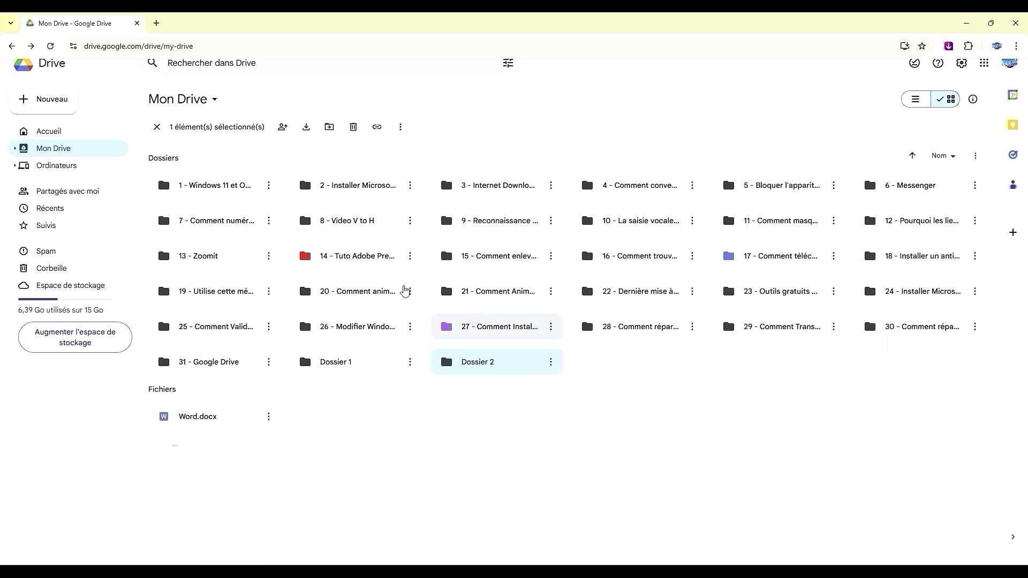
Add the 13 - Zoomit folder to favourites as well, then deselect it
{"action": "left_click", "coordinate": [270, 260]}
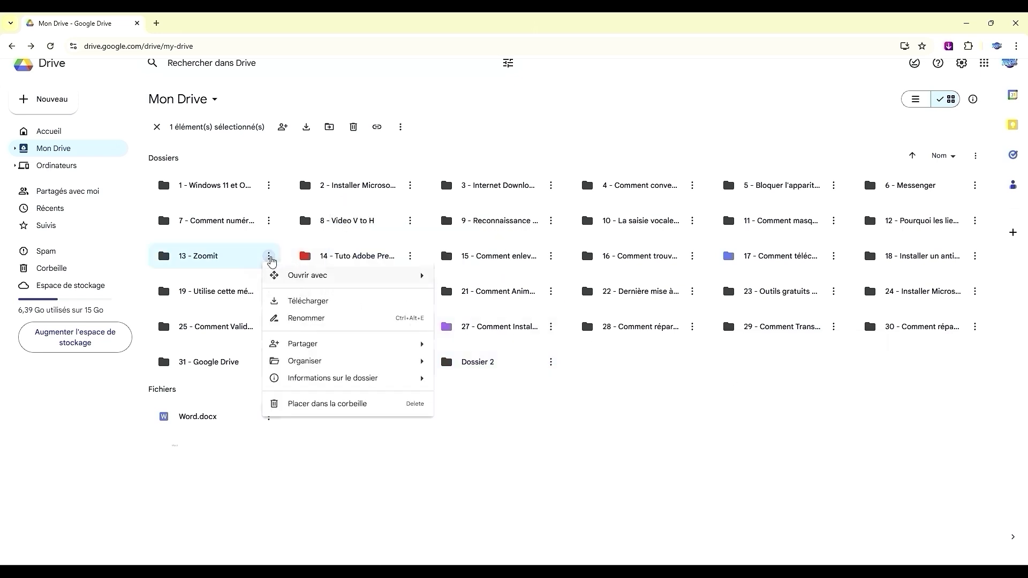
{"action": "mouse_move", "coordinate": [348, 363]}
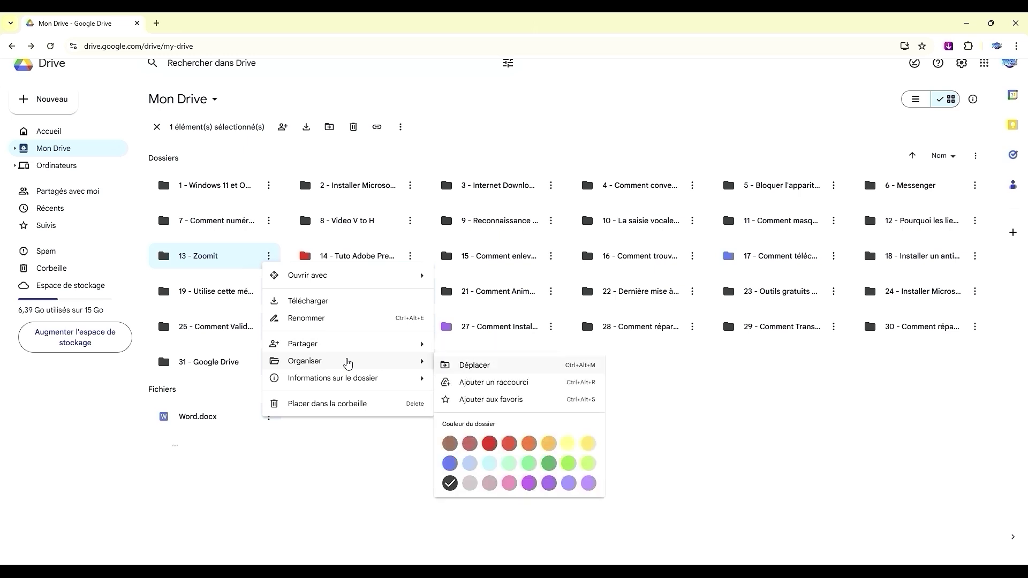
{"action": "left_click", "coordinate": [475, 400]}
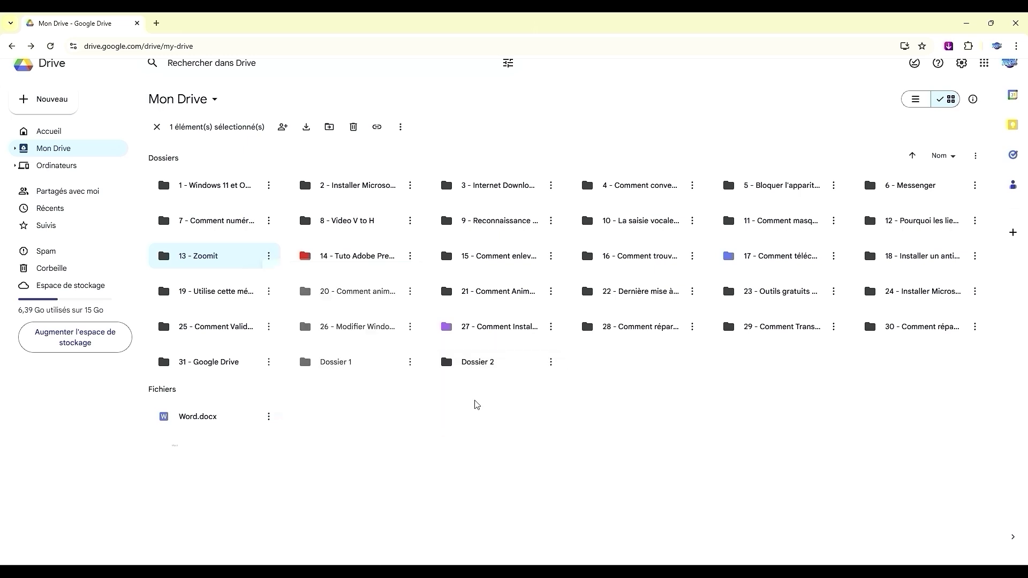
{"action": "left_click", "coordinate": [474, 411]}
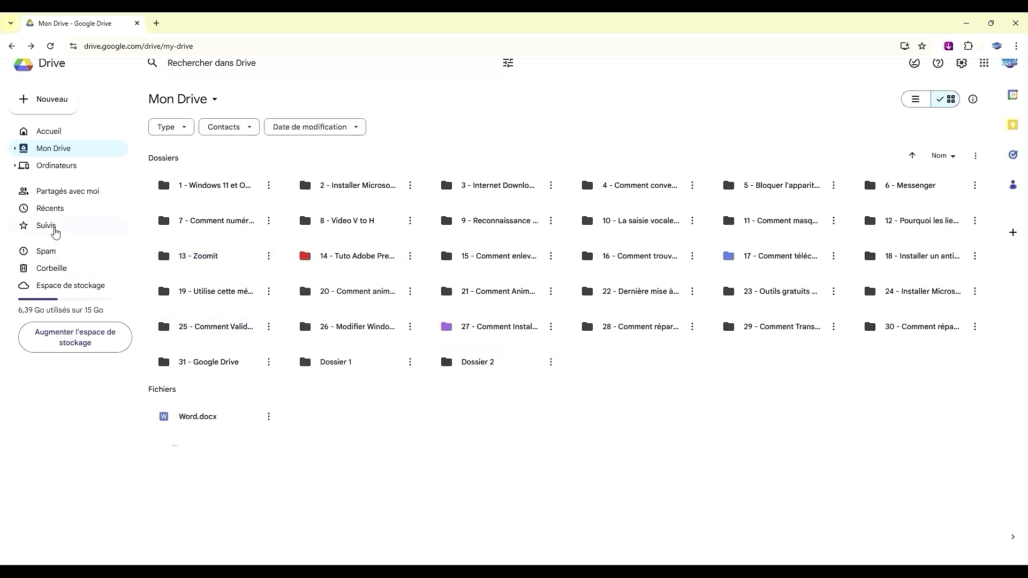
In Suivis, remove Dossier 2 from favourites (Supprimer des favoris), then go to Accueil
{"action": "left_click", "coordinate": [56, 231]}
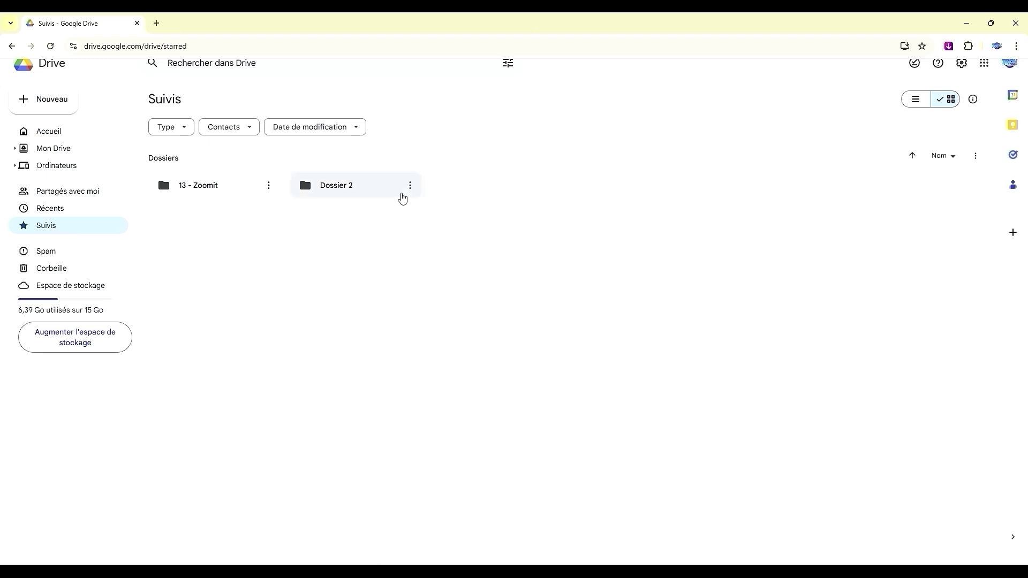
{"action": "left_click", "coordinate": [411, 186]}
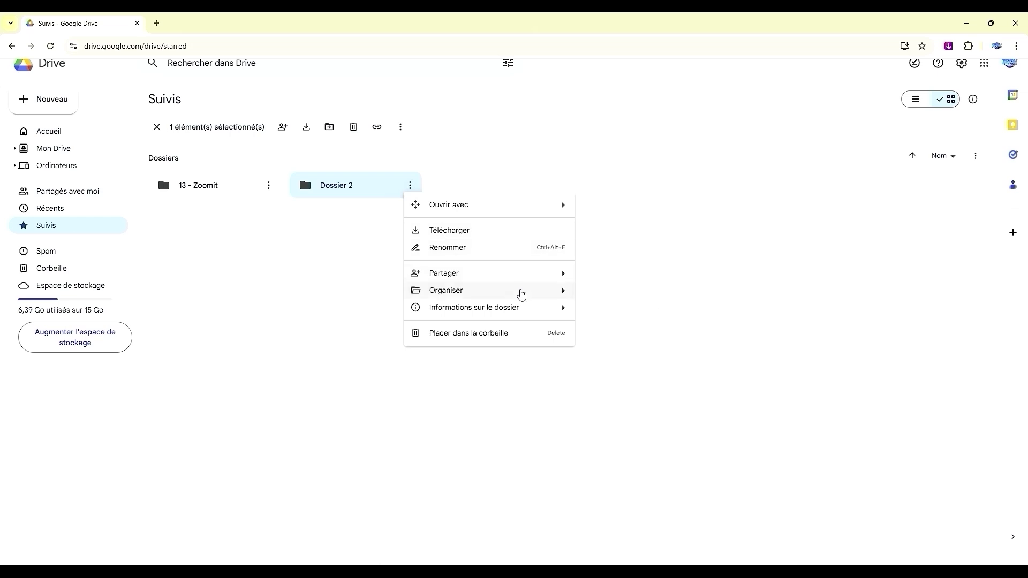
{"action": "mouse_move", "coordinate": [523, 296]}
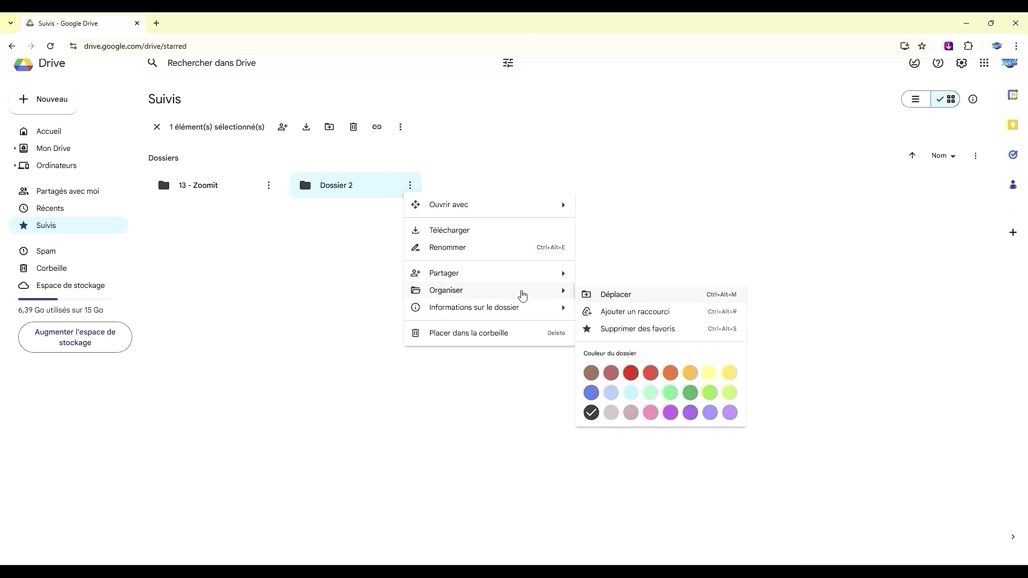
{"action": "left_click", "coordinate": [588, 329]}
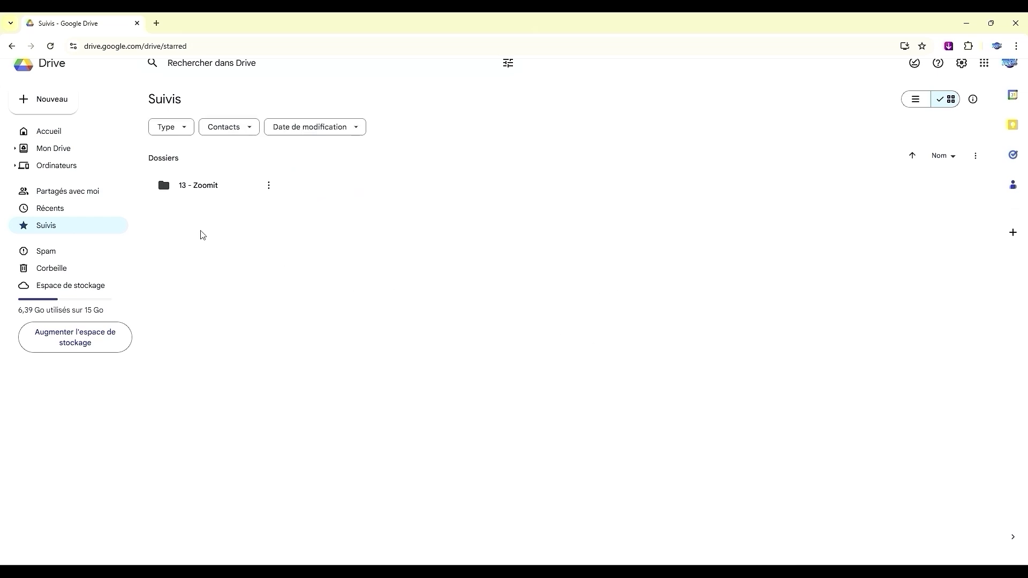
{"action": "left_click", "coordinate": [47, 133]}
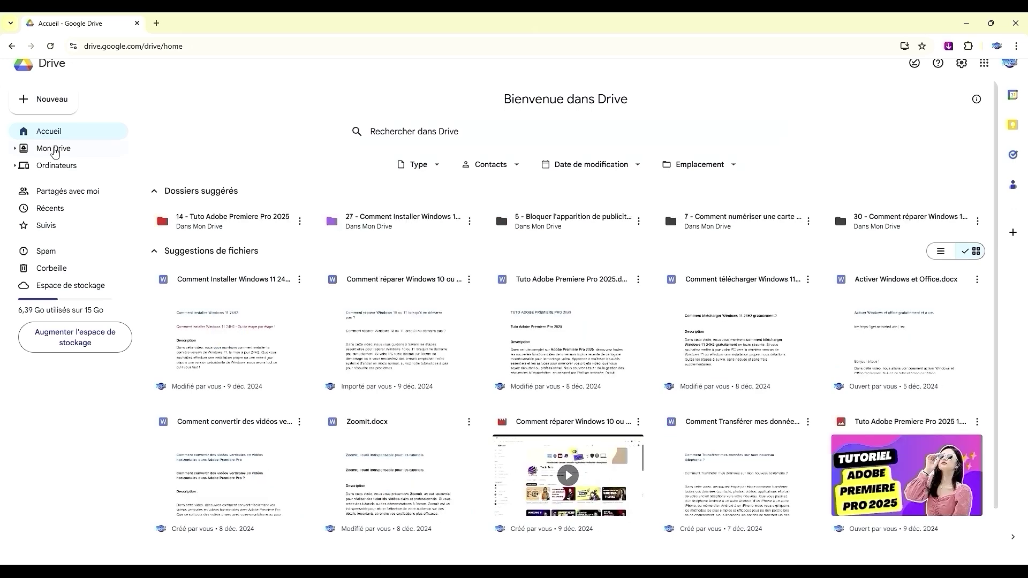
Open Mon Drive and switch the view to grid, then back to list view
{"action": "left_click", "coordinate": [53, 149]}
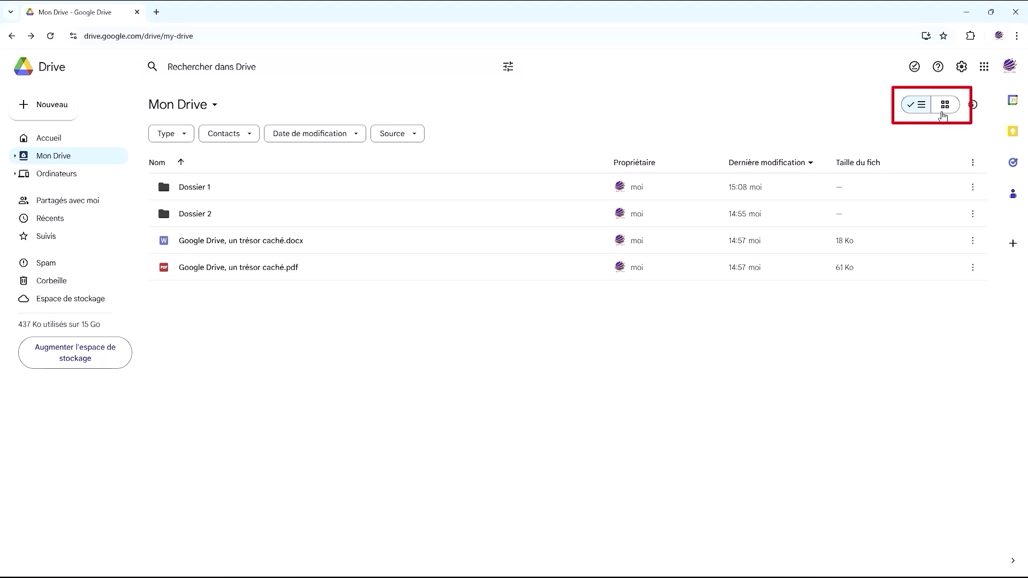
{"action": "left_click", "coordinate": [944, 110]}
{"action": "left_click", "coordinate": [917, 107]}
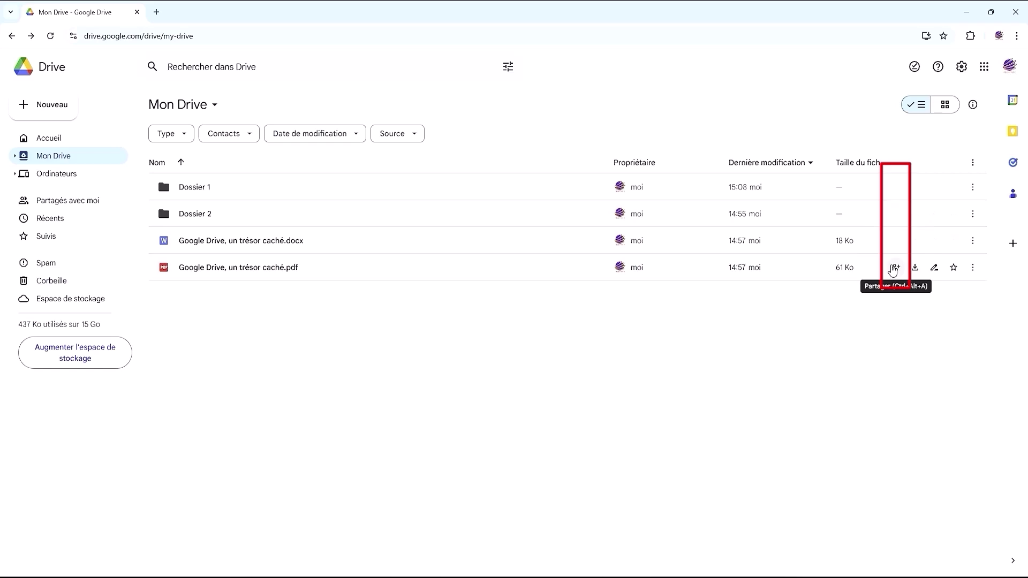
Share Dossier 1 with the contact's e-mail address as Éditeur and send the invitation
{"action": "left_click", "coordinate": [896, 189]}
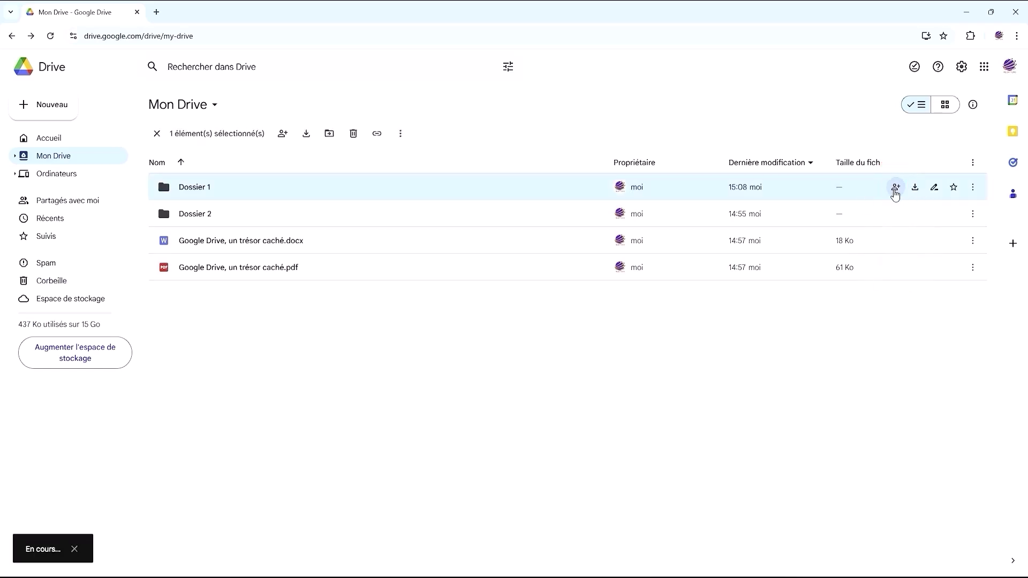
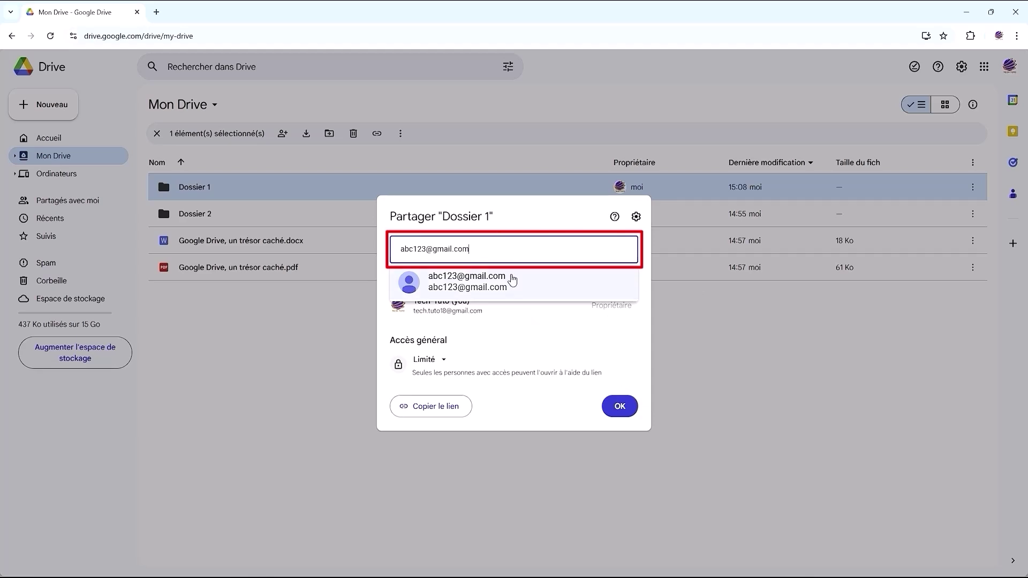
{"action": "left_click", "coordinate": [513, 280]}
{"action": "left_click", "coordinate": [609, 263]}
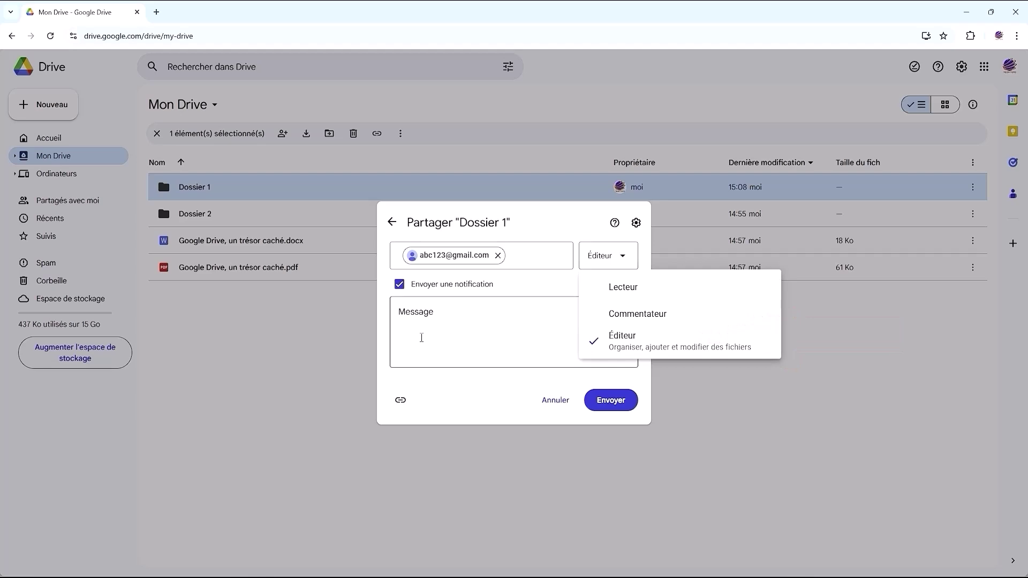
{"action": "left_click", "coordinate": [421, 337]}
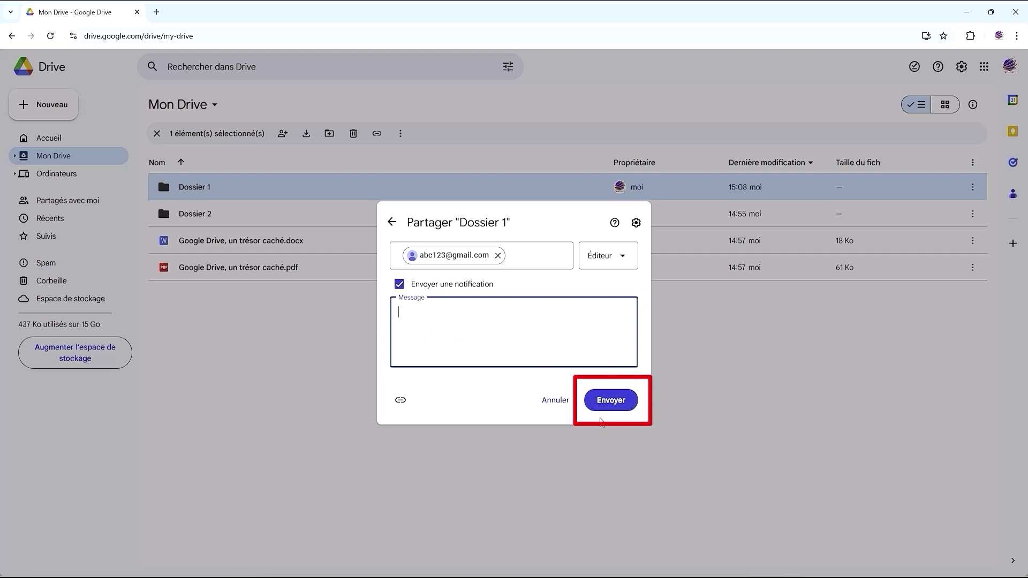
{"action": "left_click", "coordinate": [609, 403]}
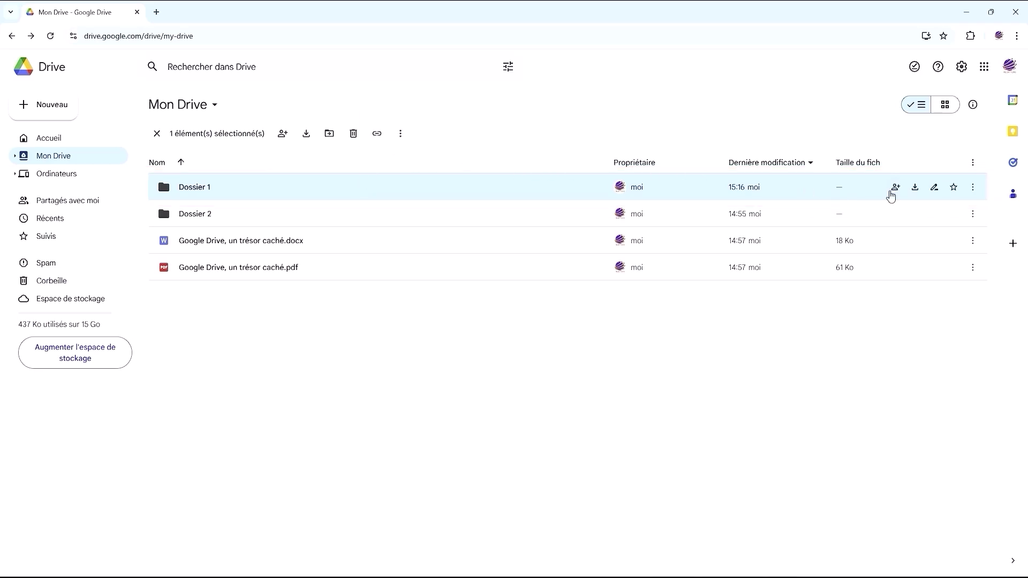
Reopen Dossier 1's sharing dialog and expand the Limité general access dropdown
{"action": "left_click", "coordinate": [896, 188]}
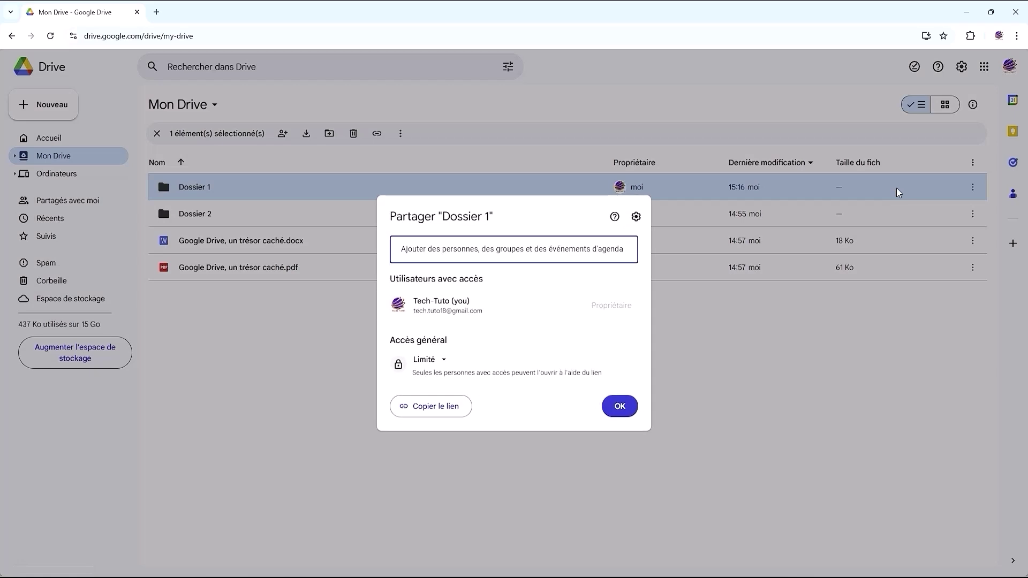
{"action": "left_click", "coordinate": [444, 360]}
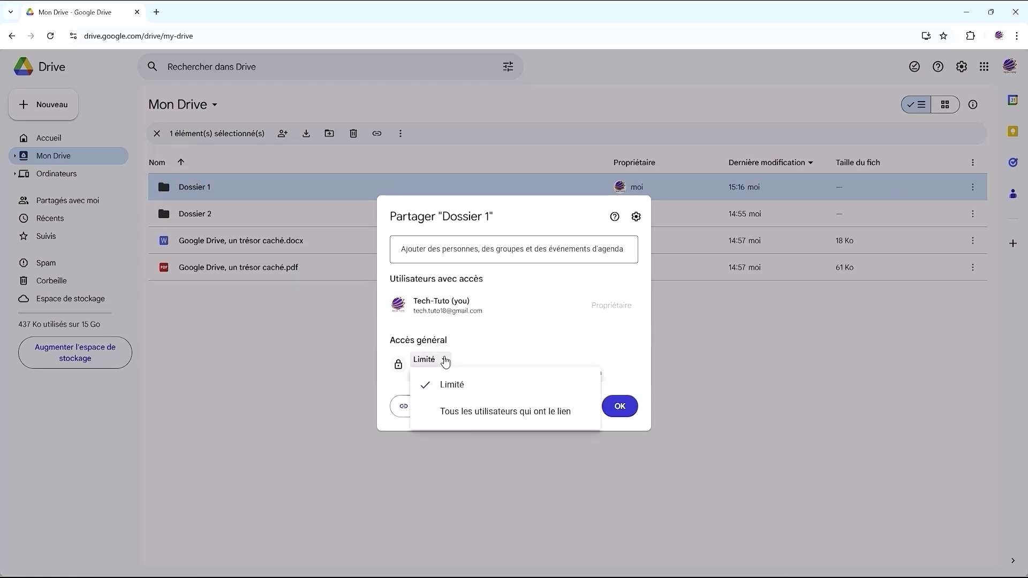